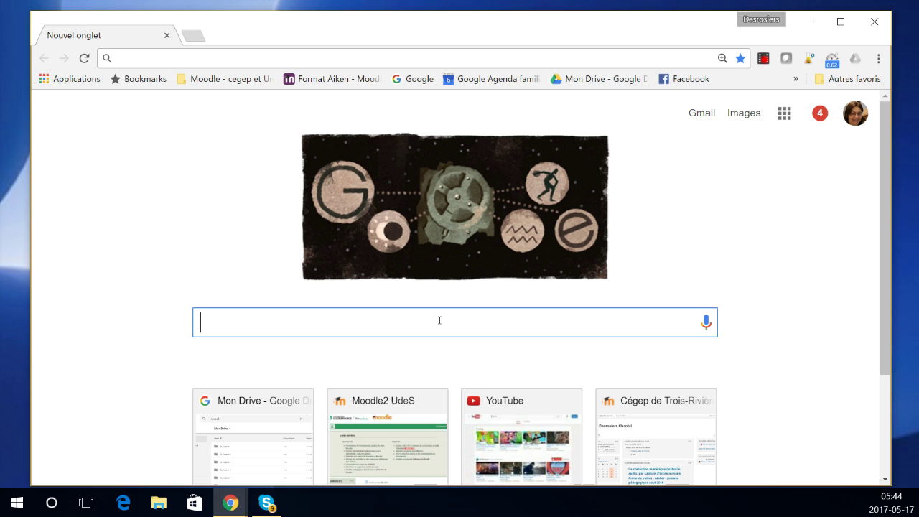
Step: Search the web for "portfolio numérique udes" and open the Université de Sherbrooke monPortfolio home page
{"action": "type", "text": "portfolio numérique udes"}
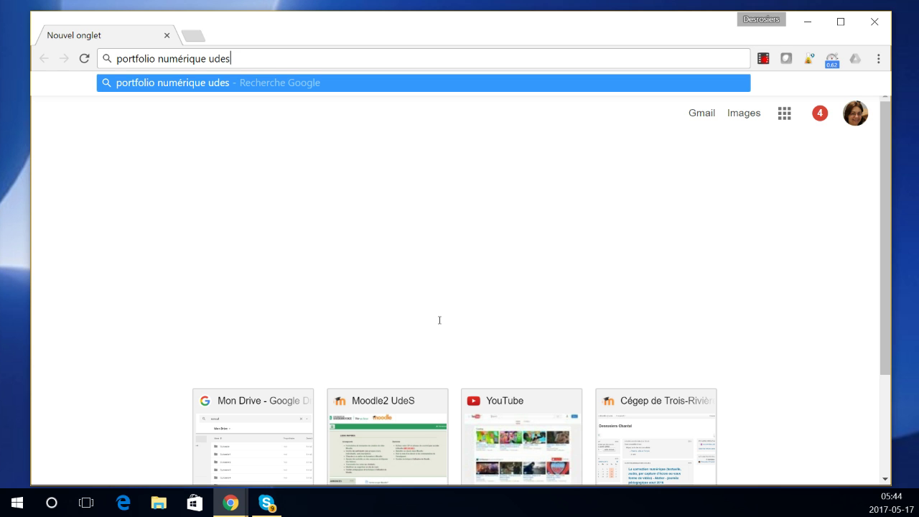
{"action": "key", "text": "Return"}
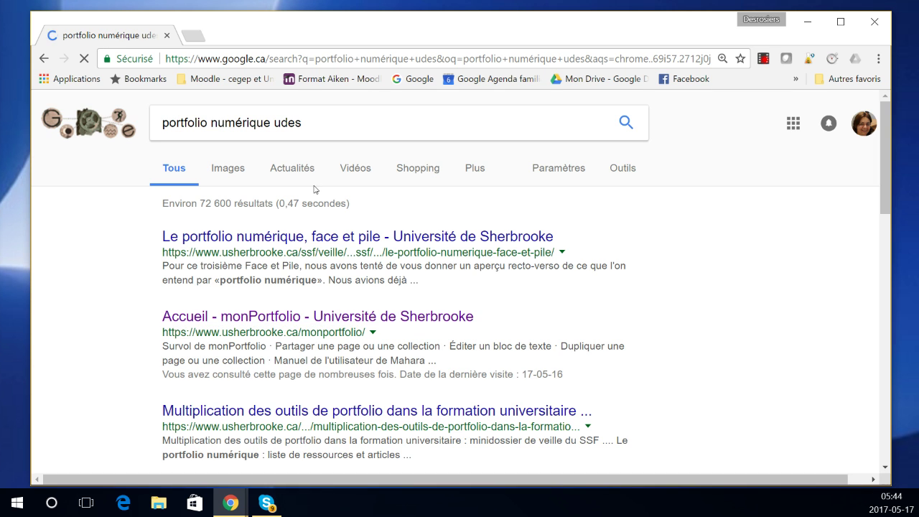
{"action": "left_click", "coordinate": [235, 322]}
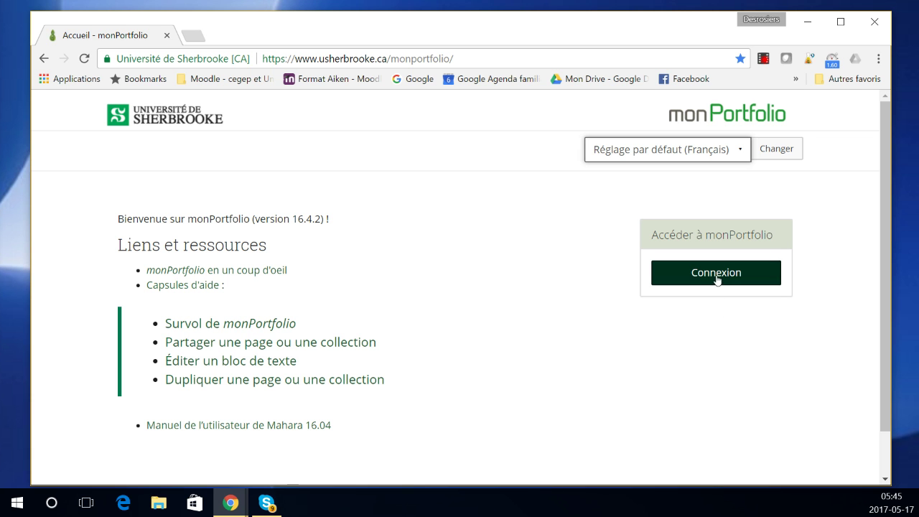
Step: Sign in to monPortfolio through the central authentication service with the saved credentials
{"action": "left_click", "coordinate": [717, 277]}
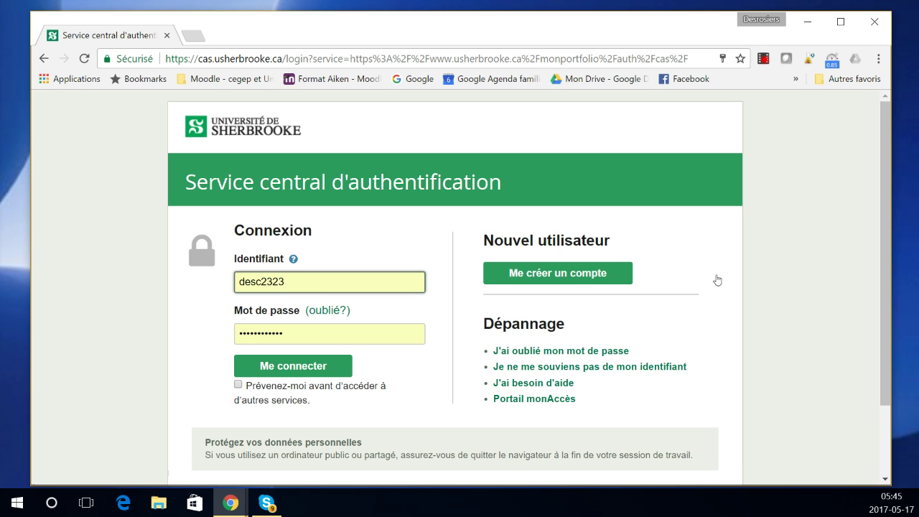
{"action": "left_click", "coordinate": [312, 370]}
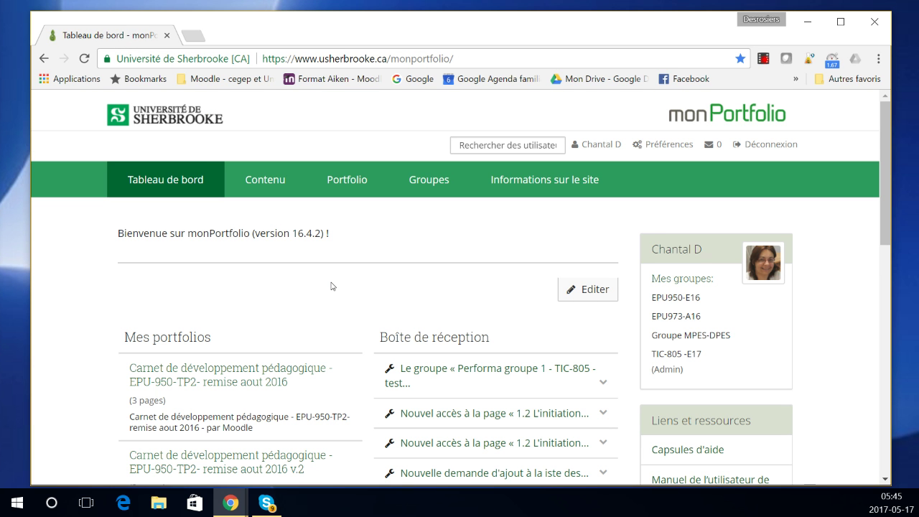
Step: Start creating a new group from Mes groupes and name it "TIC-805 - Commentaires pour test"
{"action": "left_click", "coordinate": [683, 281]}
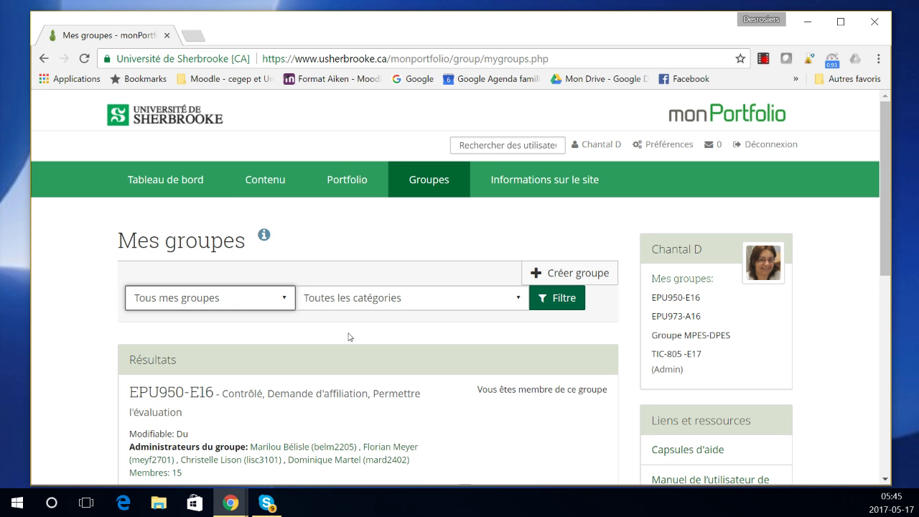
{"action": "left_click", "coordinate": [550, 273]}
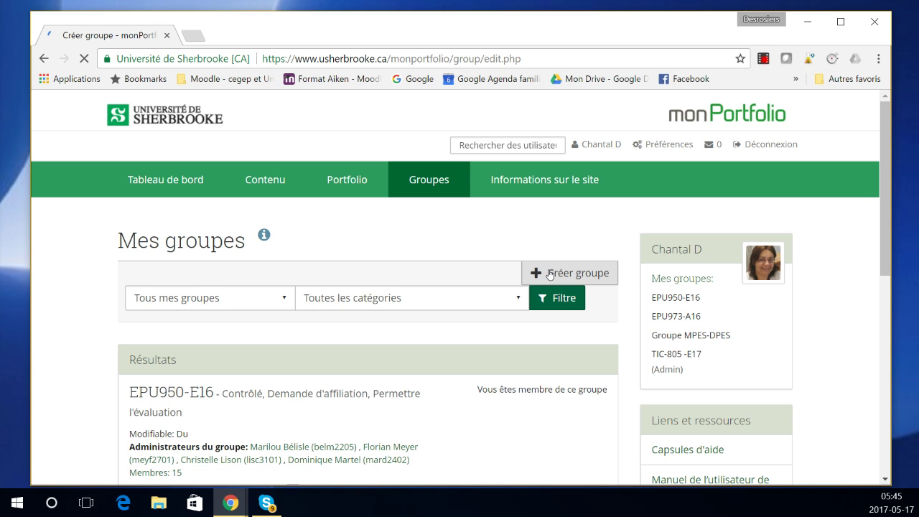
{"action": "left_click", "coordinate": [376, 310]}
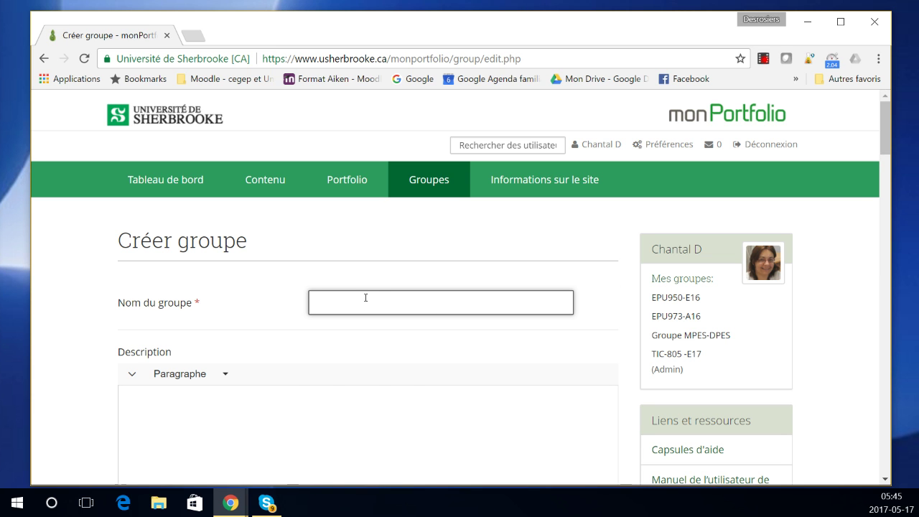
{"action": "type", "text": "TIC-80"}
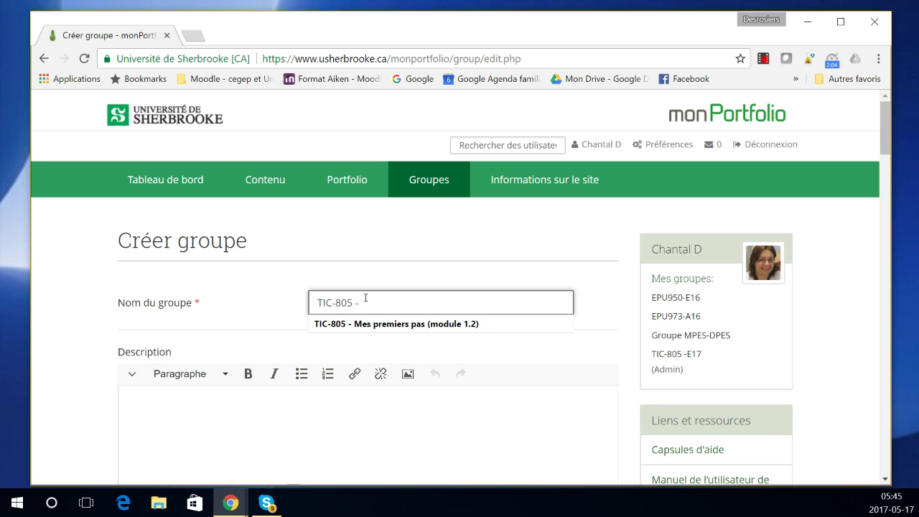
{"action": "type", "text": "5 - Commentaire pou"}
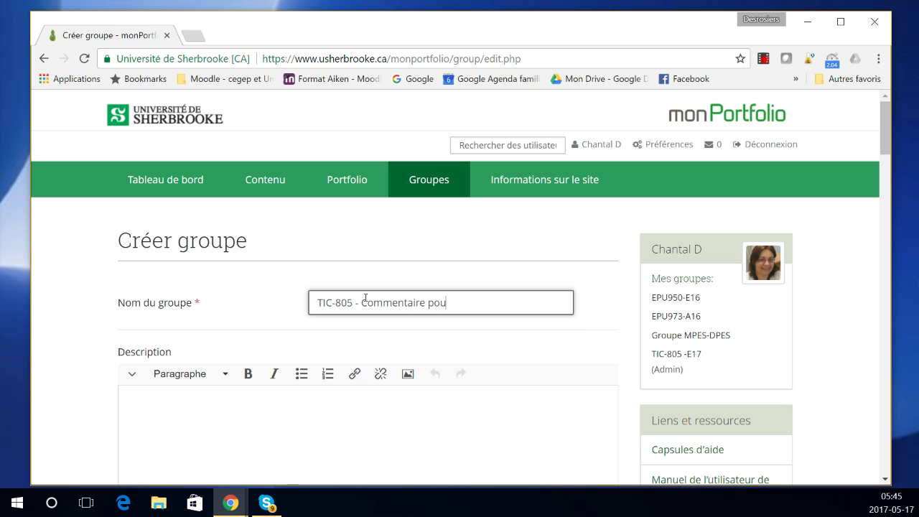
{"action": "key", "text": "BackSpace"}
{"action": "key", "text": "BackSpace"}
{"action": "key", "text": "BackSpace"}
{"action": "type", "text": "s pour test"}
Step: In the group's member access preferences, set Ouvert to Non and both Contrôlé and Sur demande to Oui
{"action": "scroll", "coordinate": [366, 297], "scroll_direction": "down", "scroll_amount": 2}
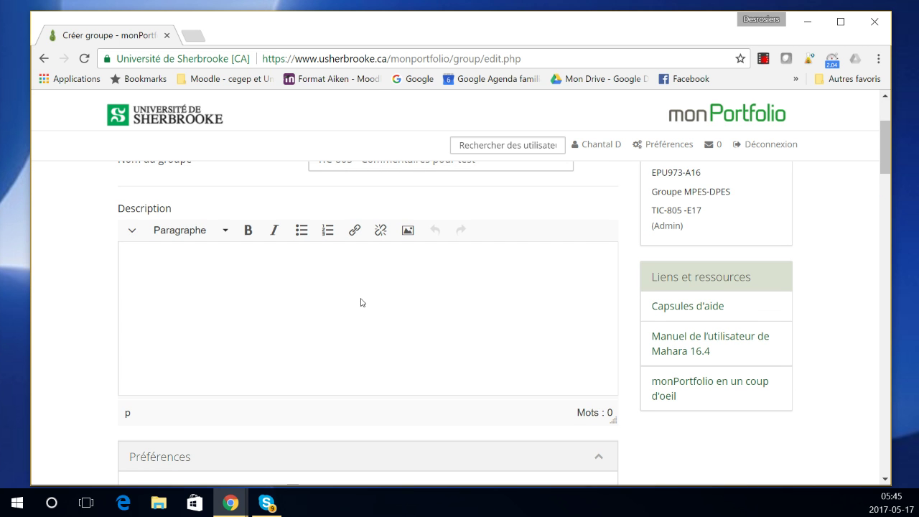
{"action": "scroll", "coordinate": [362, 302], "scroll_direction": "down", "scroll_amount": 4}
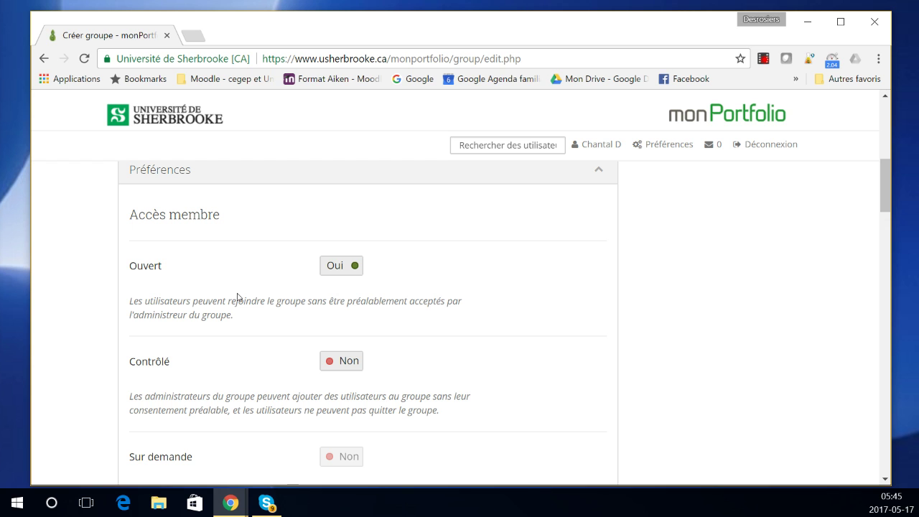
{"action": "left_click", "coordinate": [351, 269]}
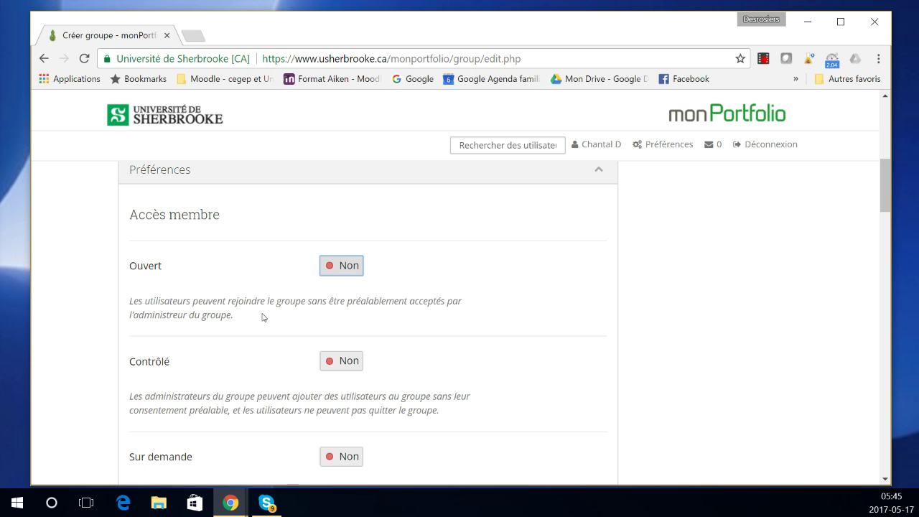
{"action": "left_click", "coordinate": [354, 365]}
{"action": "scroll", "coordinate": [437, 364], "scroll_direction": "down", "scroll_amount": 1}
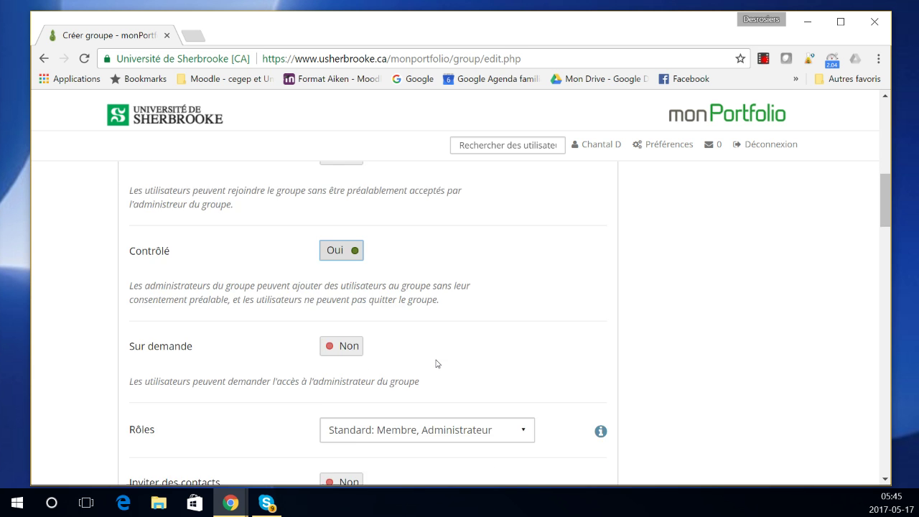
{"action": "scroll", "coordinate": [437, 364], "scroll_direction": "down", "scroll_amount": 1}
{"action": "left_click", "coordinate": [321, 314]}
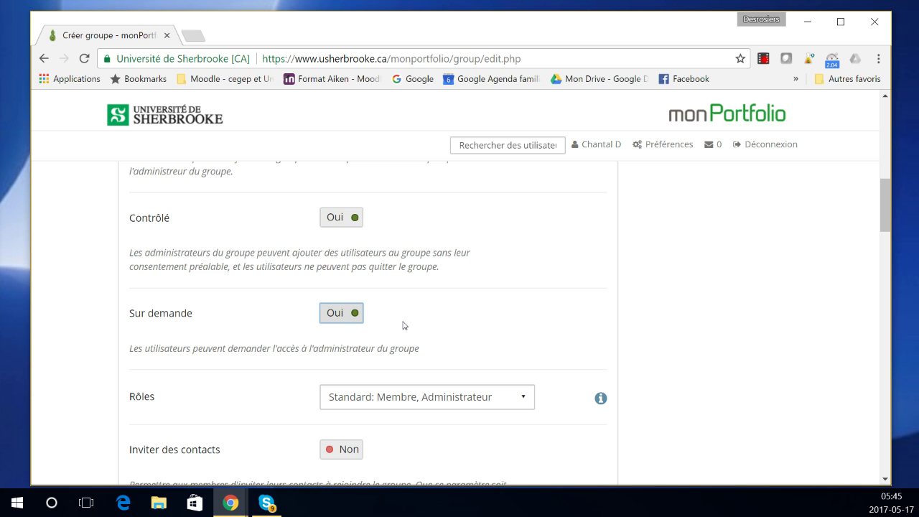
Step: Set Créer et modifier to Administrateurs du groupe, and enable submission of pages for evaluation with archiving of the evaluations
{"action": "scroll", "coordinate": [403, 326], "scroll_direction": "down", "scroll_amount": 2}
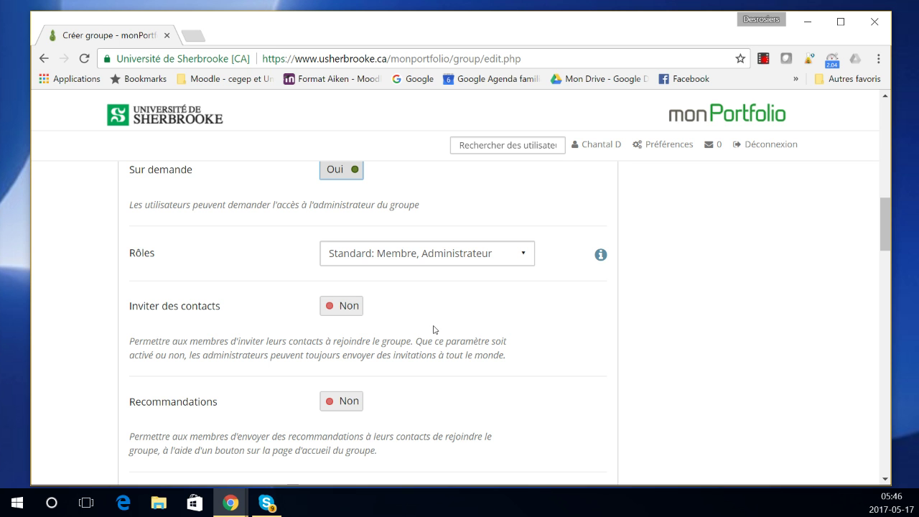
{"action": "scroll", "coordinate": [433, 327], "scroll_direction": "down", "scroll_amount": 2}
{"action": "scroll", "coordinate": [400, 283], "scroll_direction": "down", "scroll_amount": 3}
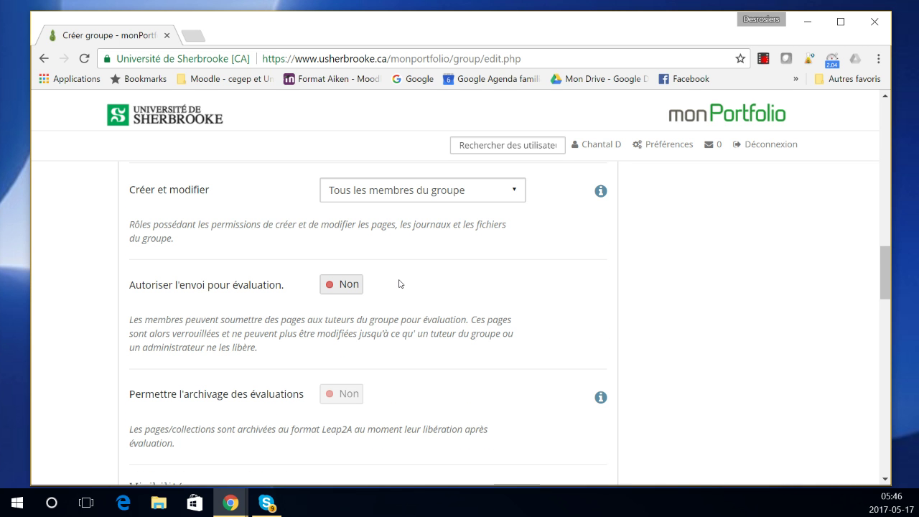
{"action": "left_click", "coordinate": [388, 196]}
{"action": "left_click", "coordinate": [396, 237]}
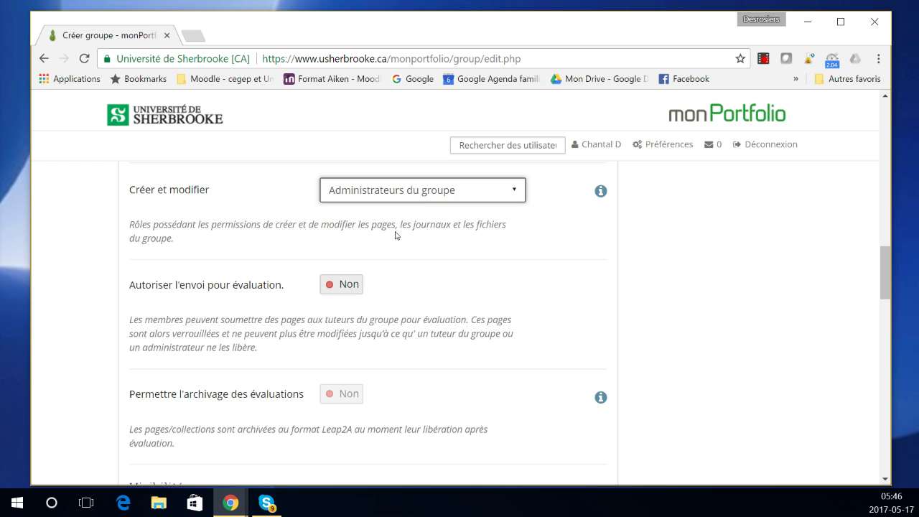
{"action": "left_click", "coordinate": [345, 293]}
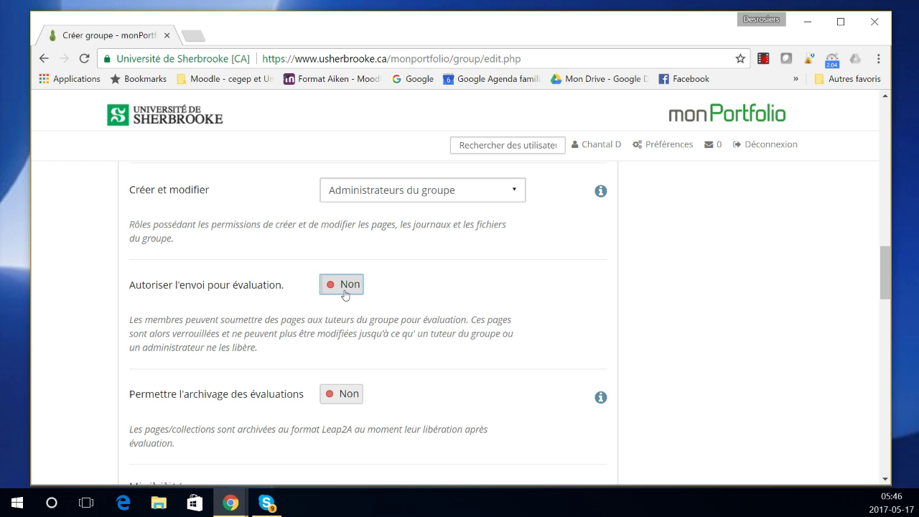
{"action": "left_click", "coordinate": [347, 394]}
Step: In the visibility preferences, hide the group and its member list from everyone, and enable the participation report
{"action": "scroll", "coordinate": [439, 388], "scroll_direction": "down", "scroll_amount": 3}
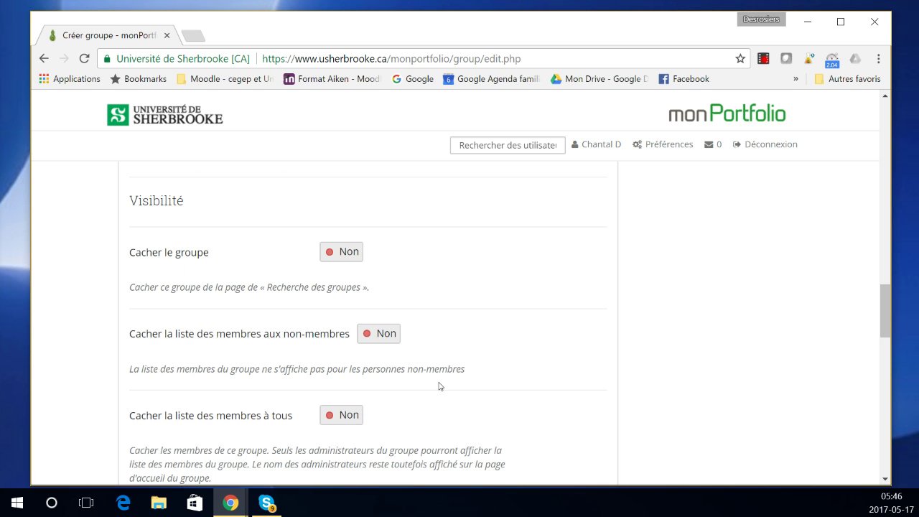
{"action": "left_click", "coordinate": [342, 253]}
{"action": "left_click", "coordinate": [392, 334]}
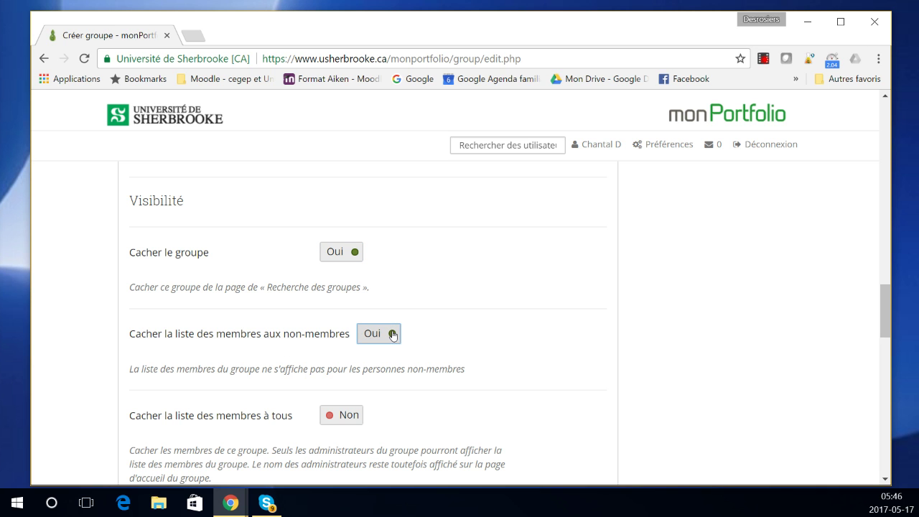
{"action": "left_click", "coordinate": [392, 335]}
{"action": "scroll", "coordinate": [441, 349], "scroll_direction": "down", "scroll_amount": 2}
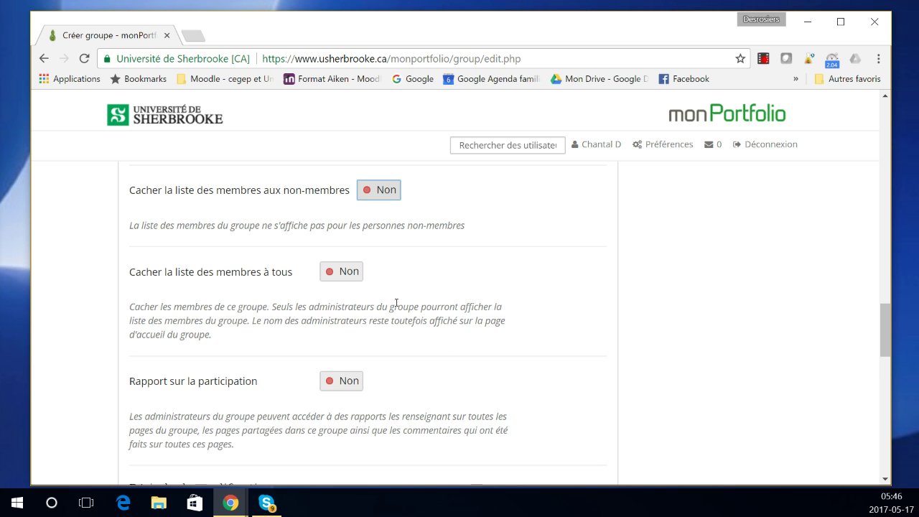
{"action": "left_click", "coordinate": [343, 273]}
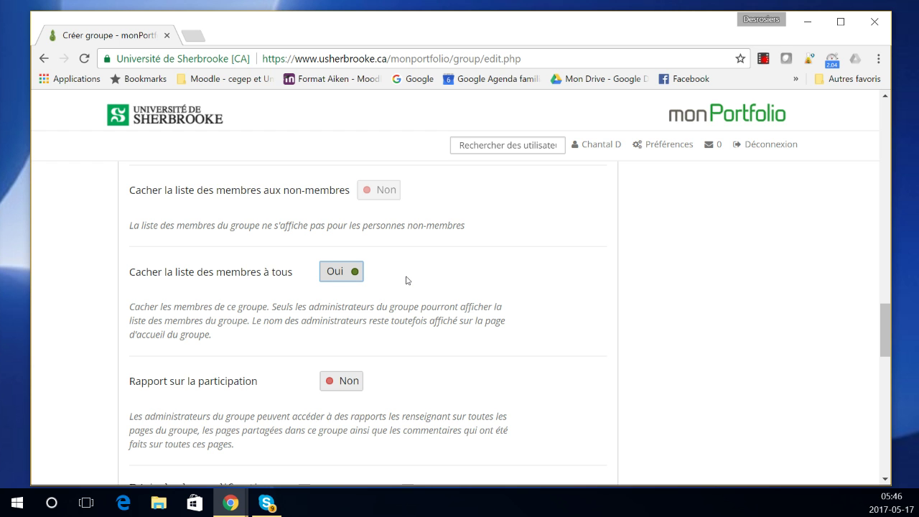
{"action": "scroll", "coordinate": [407, 280], "scroll_direction": "down", "scroll_amount": 2}
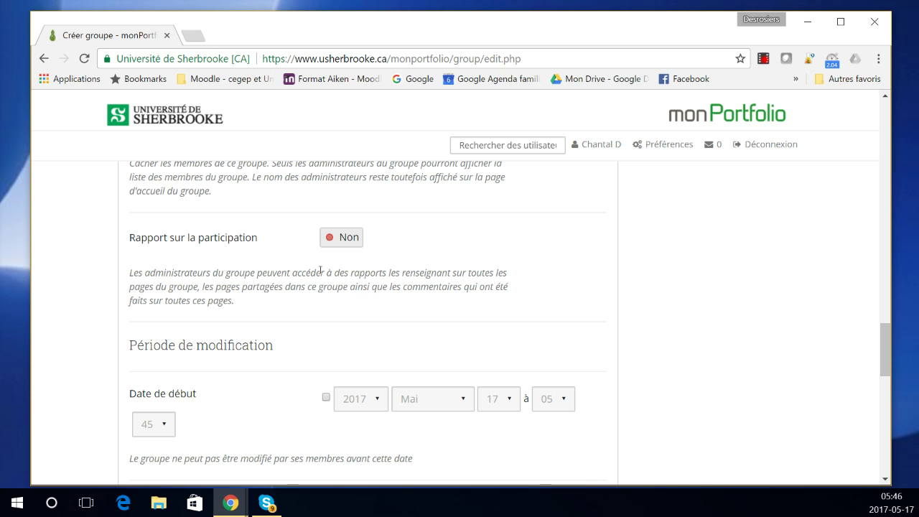
{"action": "left_click", "coordinate": [345, 239]}
Step: Enable the modification period's start and end dates, and set the end date to 20 Août with hour 23
{"action": "scroll", "coordinate": [400, 267], "scroll_direction": "down", "scroll_amount": 2}
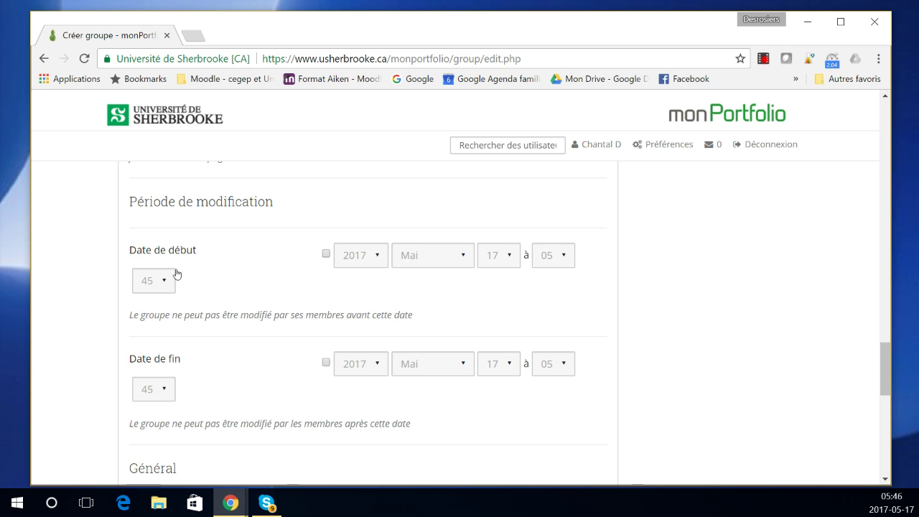
{"action": "left_click", "coordinate": [326, 255]}
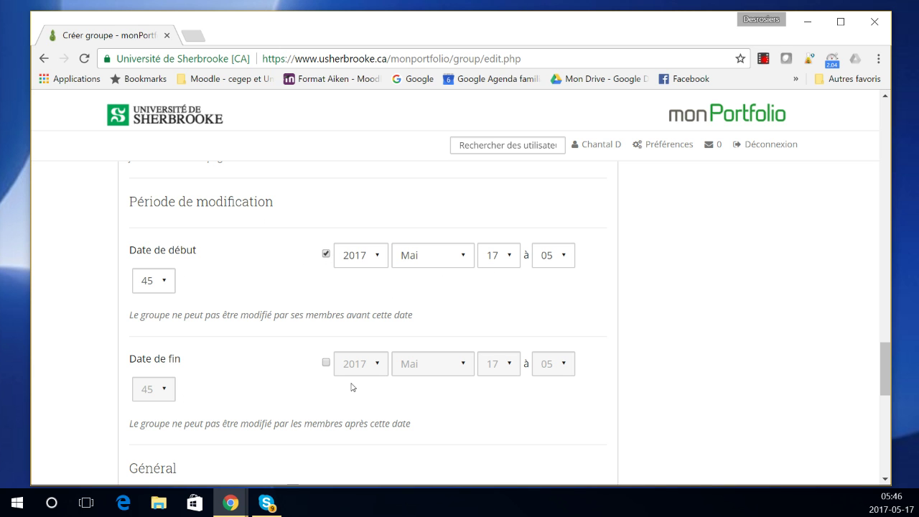
{"action": "left_click", "coordinate": [326, 362]}
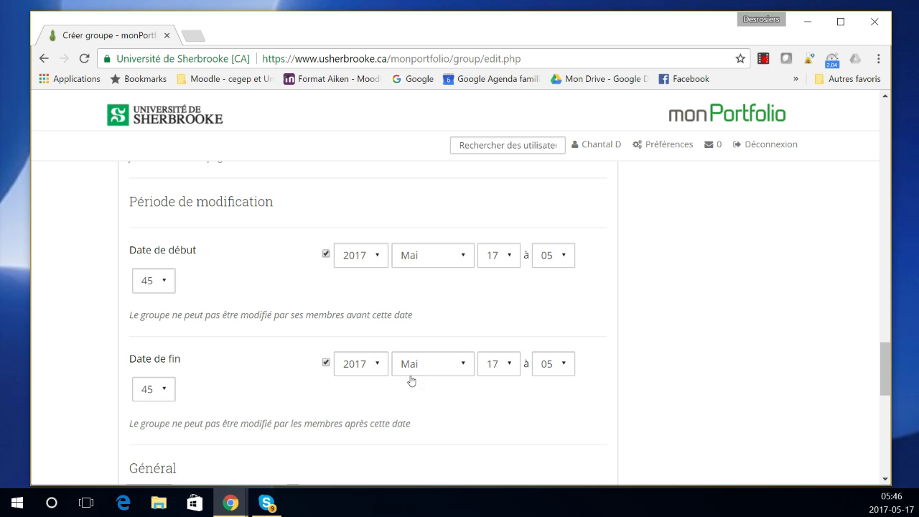
{"action": "left_click", "coordinate": [463, 370]}
{"action": "left_click", "coordinate": [461, 288]}
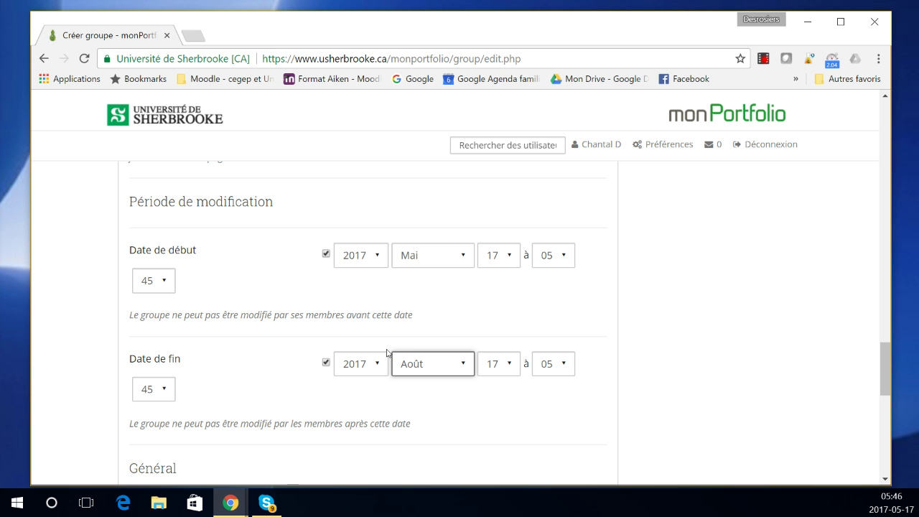
{"action": "left_click", "coordinate": [511, 365]}
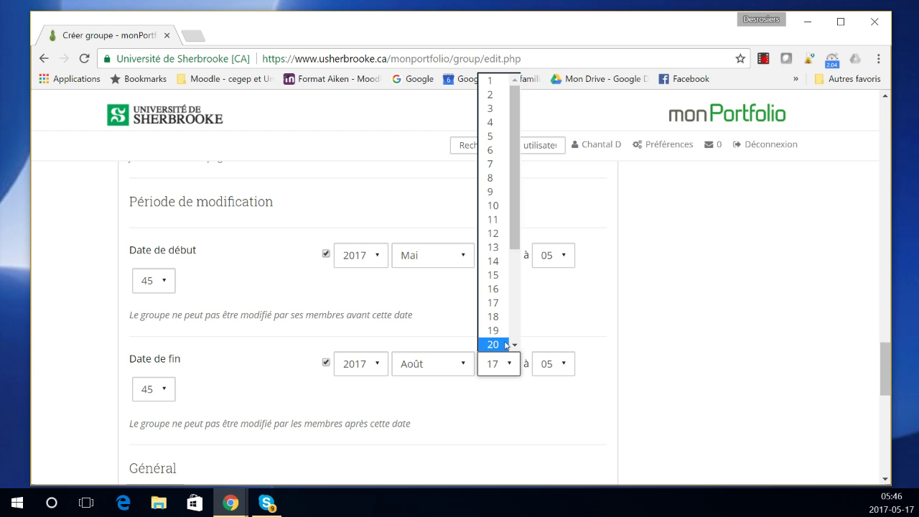
{"action": "left_click", "coordinate": [509, 345]}
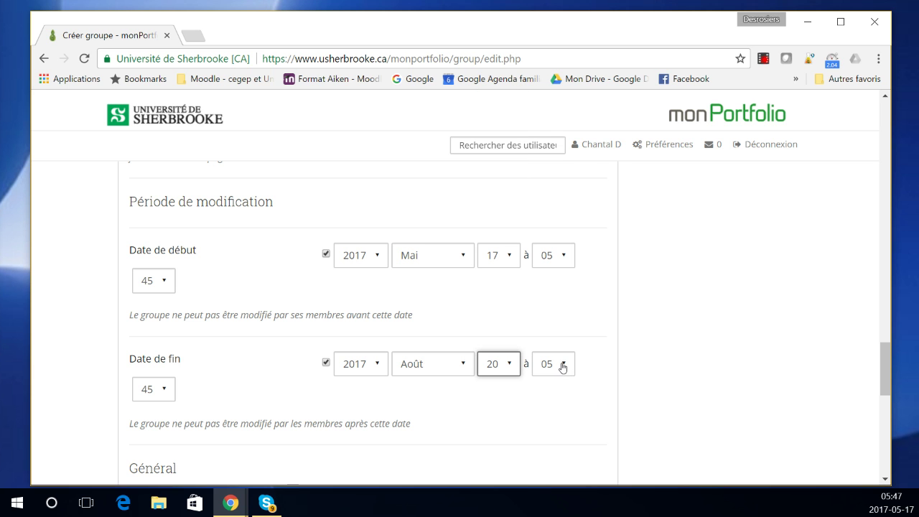
{"action": "left_click", "coordinate": [562, 365]}
{"action": "scroll", "coordinate": [571, 302], "scroll_direction": "down", "scroll_amount": 2}
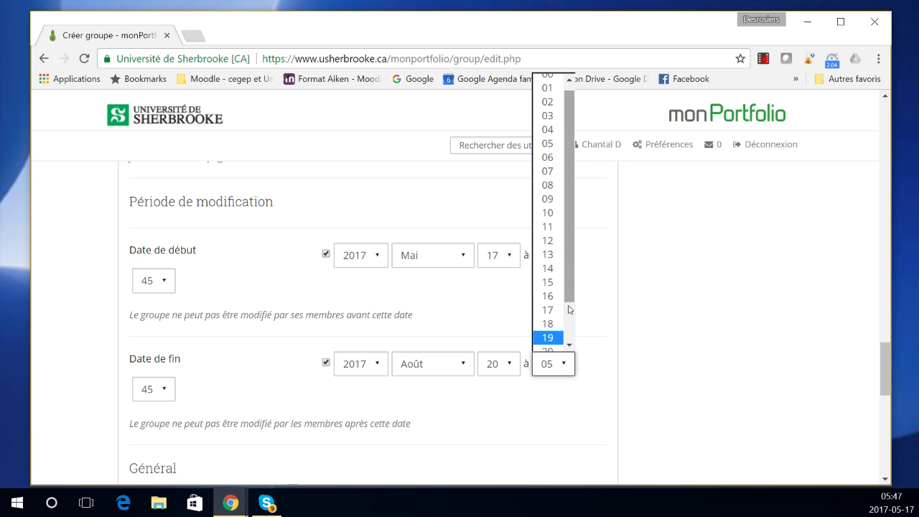
{"action": "left_click", "coordinate": [548, 345]}
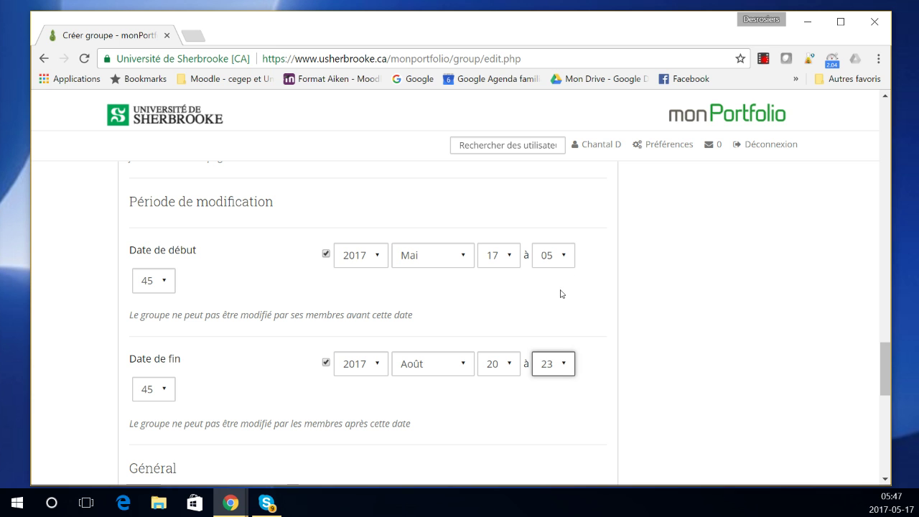
Step: Set the hour of the modification period's start date to 21
{"action": "left_click", "coordinate": [558, 256]}
{"action": "scroll", "coordinate": [560, 336], "scroll_direction": "down", "scroll_amount": 1}
{"action": "scroll", "coordinate": [560, 336], "scroll_direction": "down", "scroll_amount": 2}
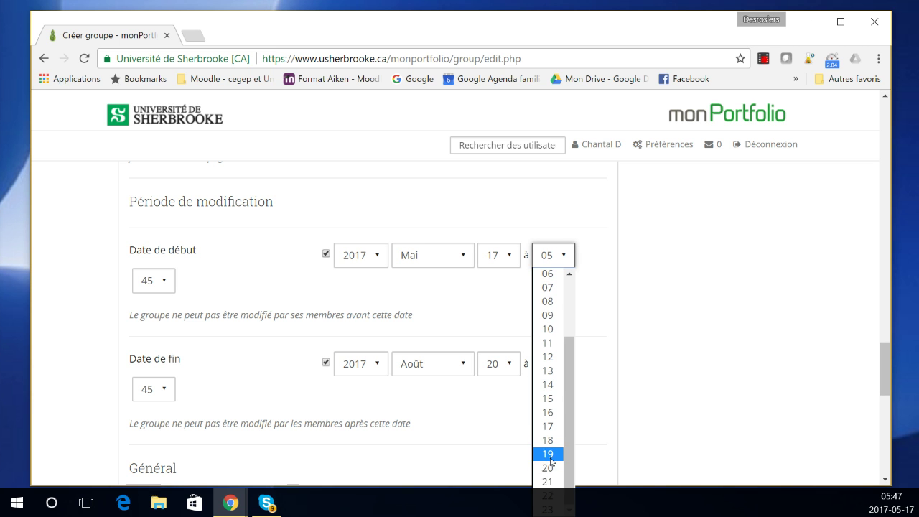
{"action": "left_click", "coordinate": [551, 482]}
{"action": "left_click", "coordinate": [563, 258]}
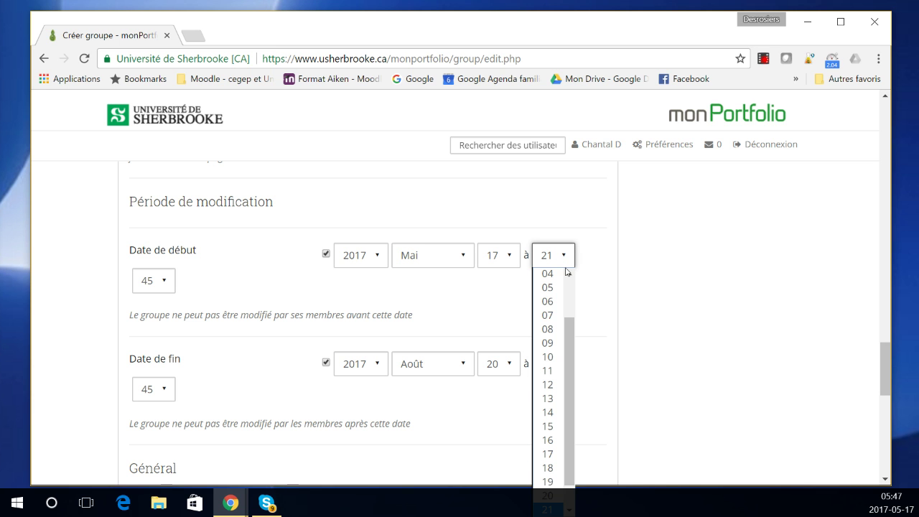
{"action": "scroll", "coordinate": [568, 321], "scroll_direction": "down", "scroll_amount": 1}
{"action": "scroll", "coordinate": [568, 321], "scroll_direction": "up", "scroll_amount": 1}
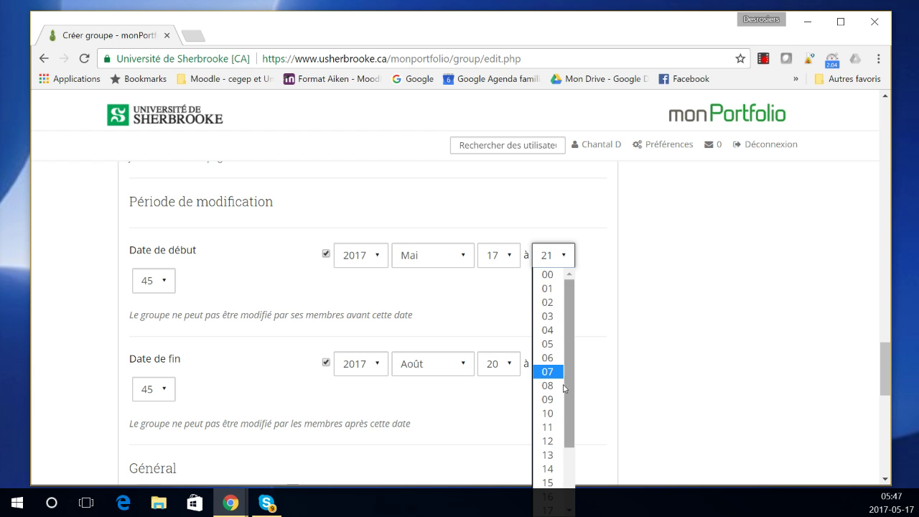
{"action": "scroll", "coordinate": [573, 503], "scroll_direction": "down", "scroll_amount": 1}
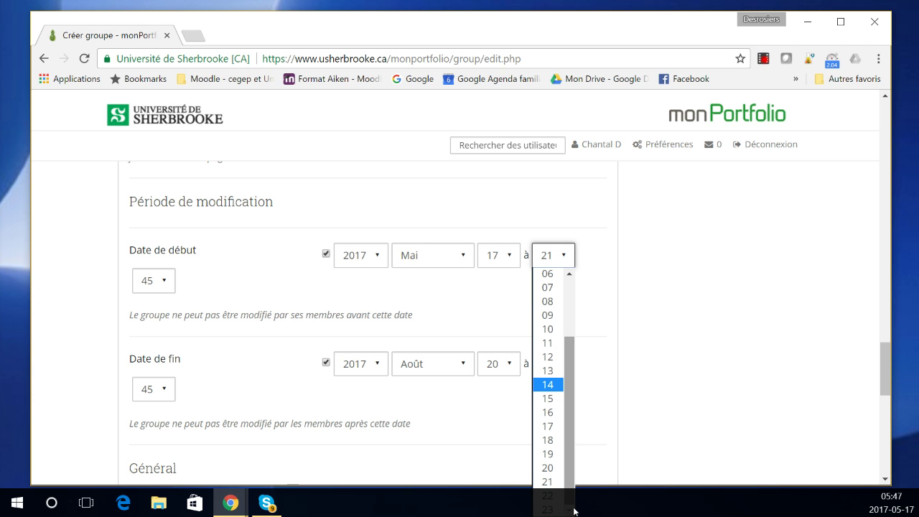
{"action": "left_click", "coordinate": [544, 513]}
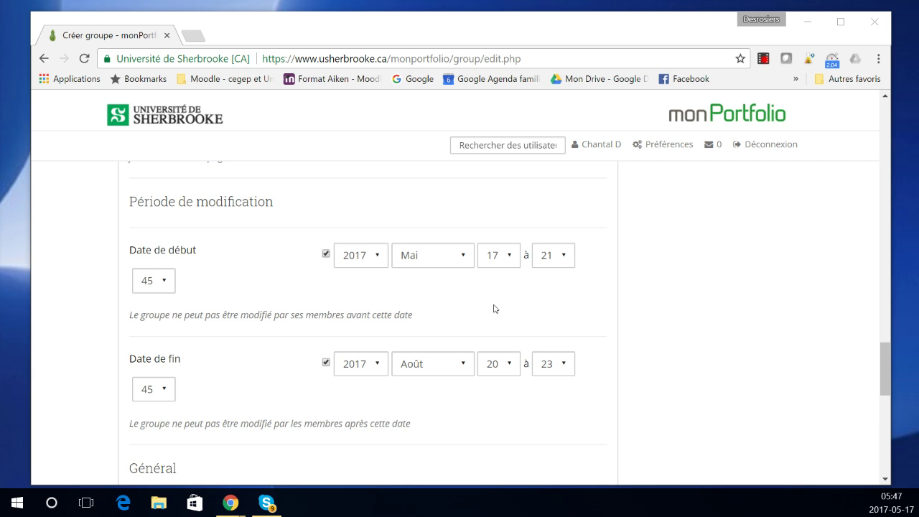
Step: Set the group category to Faculté d'éducation and the comment notifications to Tous les membres du groupe
{"action": "scroll", "coordinate": [495, 308], "scroll_direction": "down", "scroll_amount": 2}
{"action": "scroll", "coordinate": [495, 308], "scroll_direction": "down", "scroll_amount": 1}
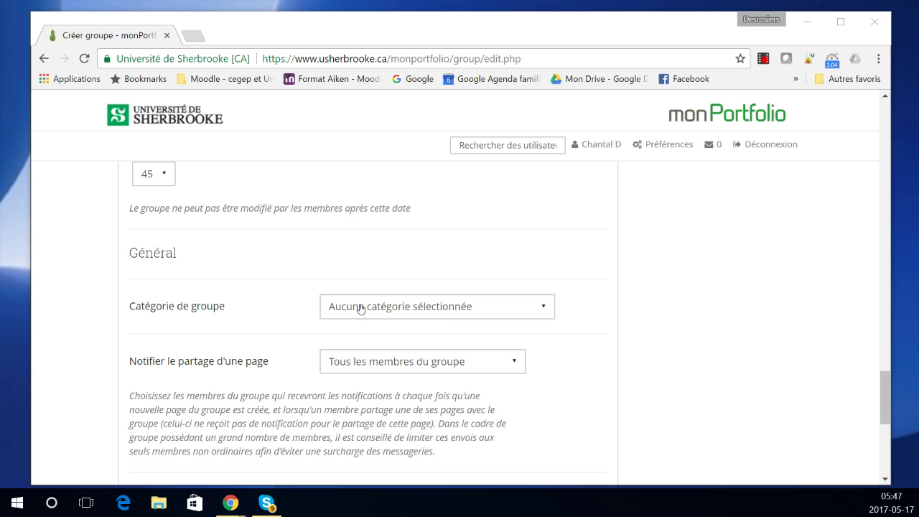
{"action": "left_click", "coordinate": [424, 314]}
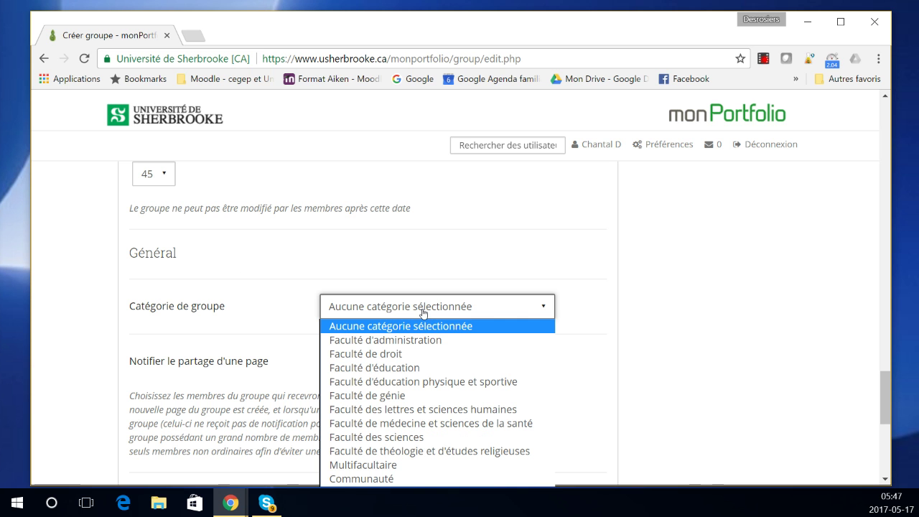
{"action": "left_click", "coordinate": [413, 370]}
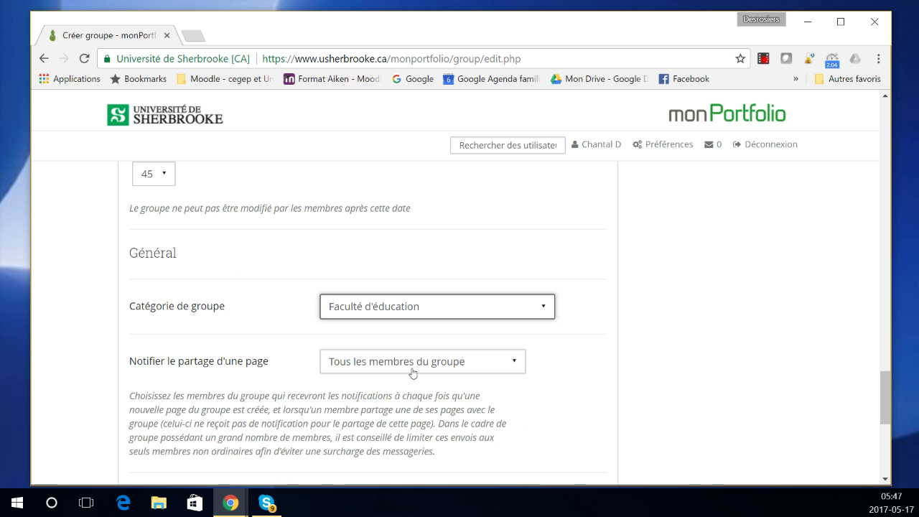
{"action": "scroll", "coordinate": [406, 375], "scroll_direction": "down", "scroll_amount": 2}
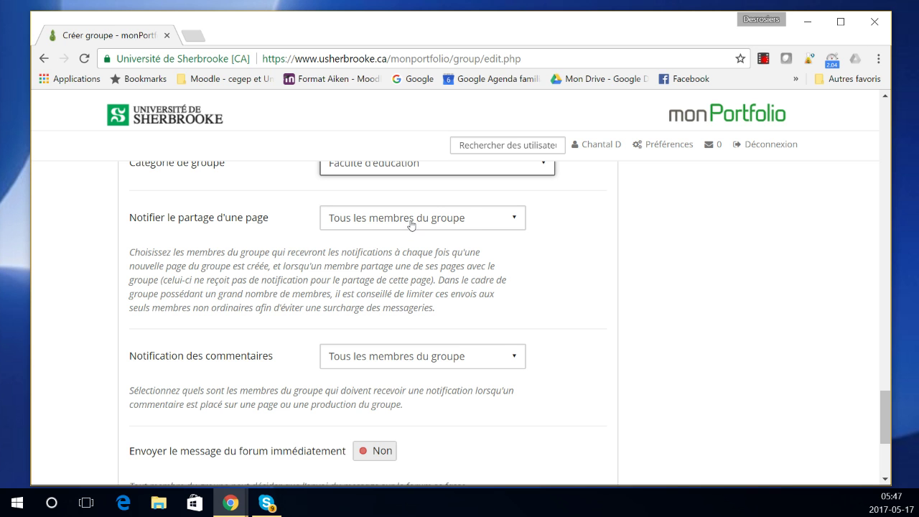
{"action": "left_click", "coordinate": [392, 362]}
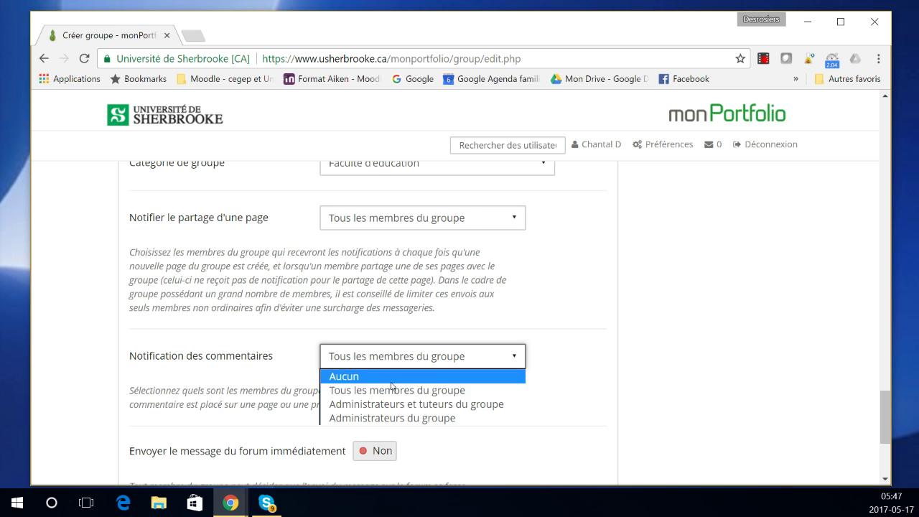
{"action": "left_click", "coordinate": [388, 392]}
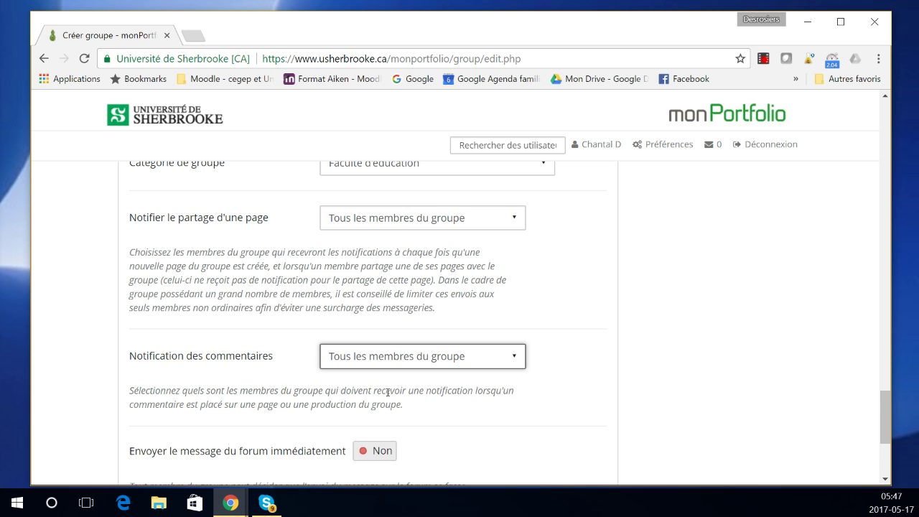
Step: Enable immediate sending of forum messages and save the group
{"action": "scroll", "coordinate": [387, 392], "scroll_direction": "down", "scroll_amount": 2}
{"action": "left_click", "coordinate": [382, 309]}
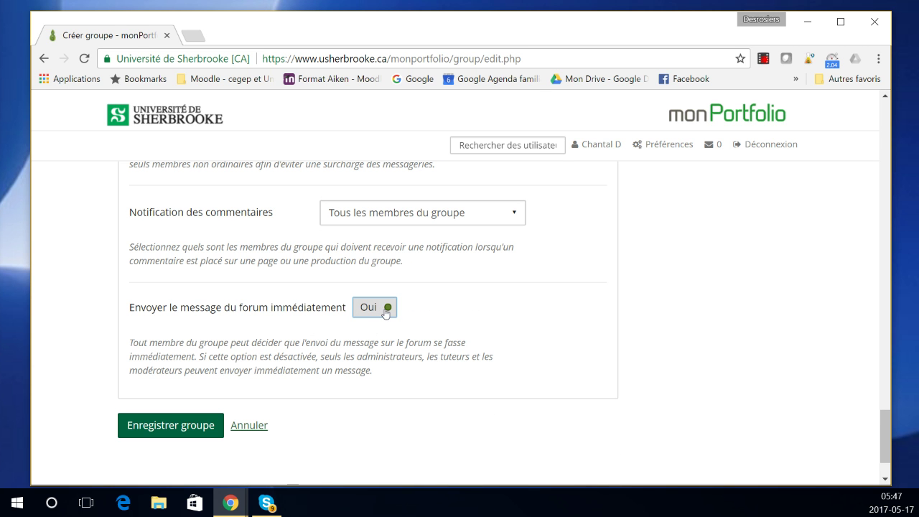
{"action": "left_click", "coordinate": [170, 431]}
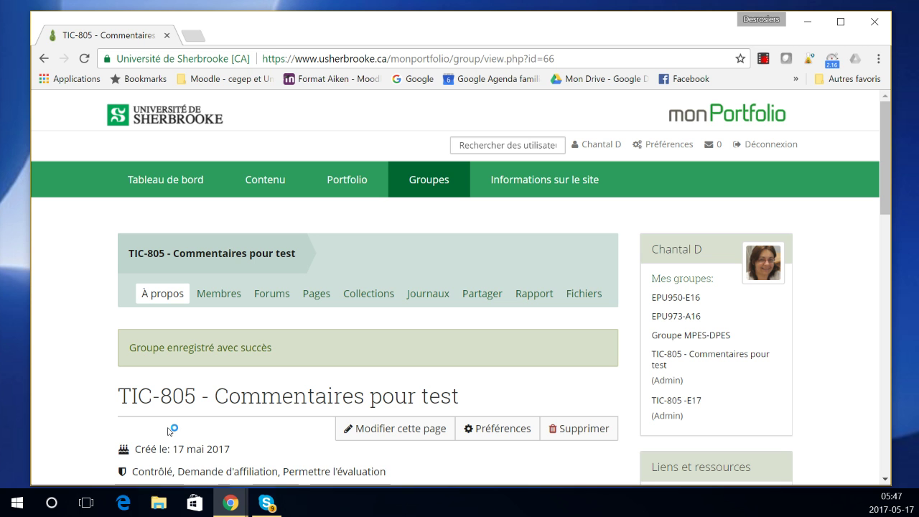
Step: Go to the new group's members and open the page for adding several users at once
{"action": "scroll", "coordinate": [384, 415], "scroll_direction": "down", "scroll_amount": 1}
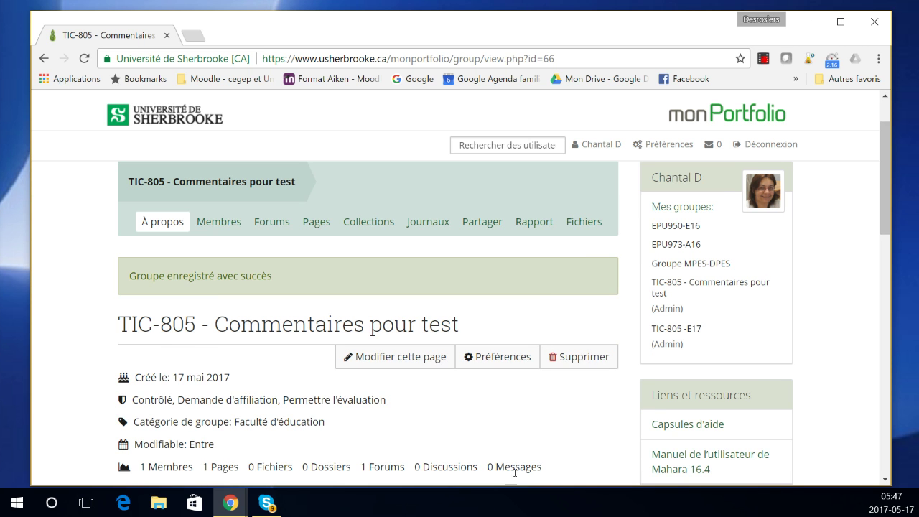
{"action": "left_click", "coordinate": [224, 222]}
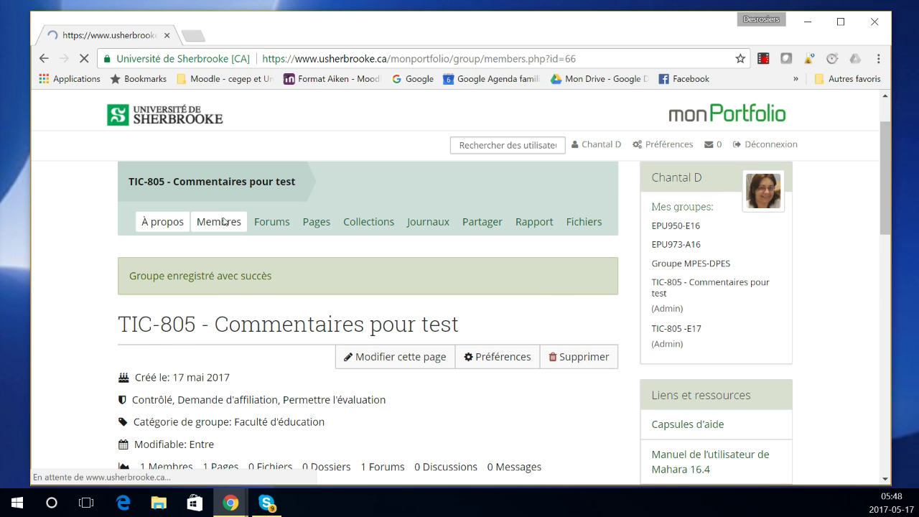
{"action": "scroll", "coordinate": [379, 329], "scroll_direction": "down", "scroll_amount": 4}
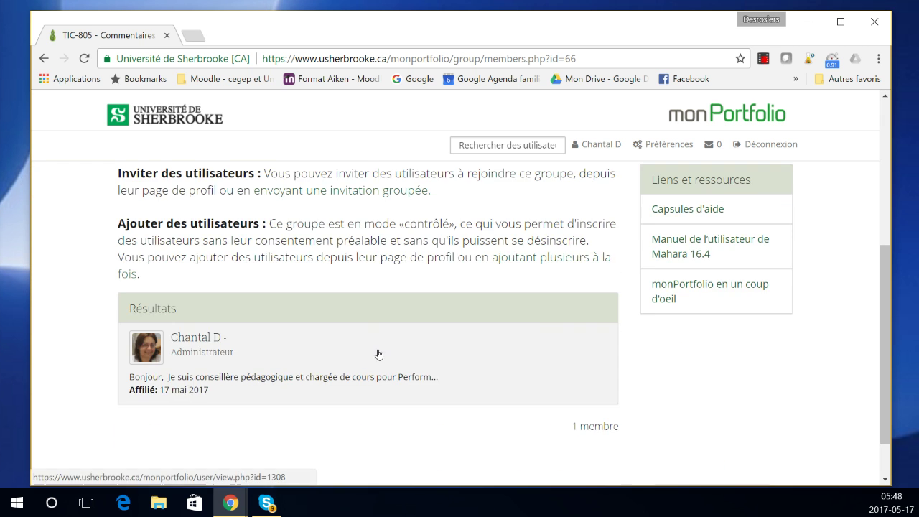
{"action": "scroll", "coordinate": [384, 350], "scroll_direction": "up", "scroll_amount": 3}
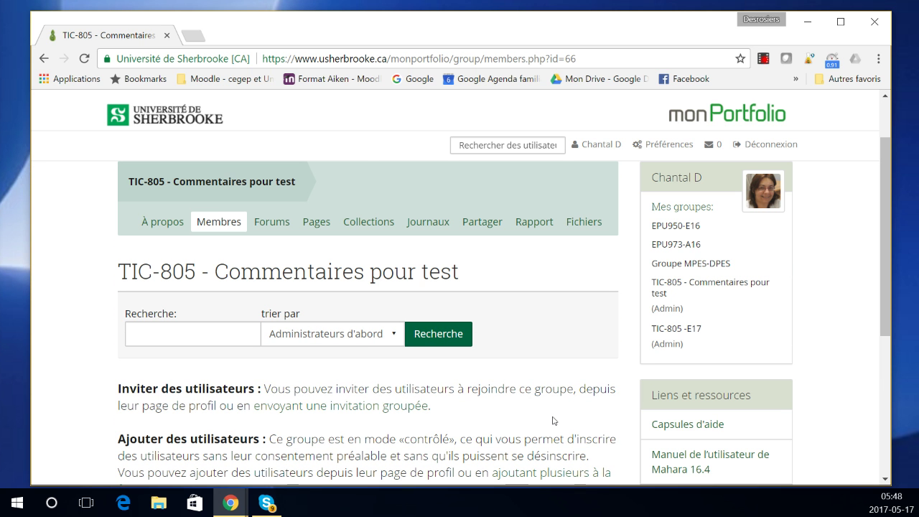
{"action": "scroll", "coordinate": [554, 421], "scroll_direction": "down", "scroll_amount": 2}
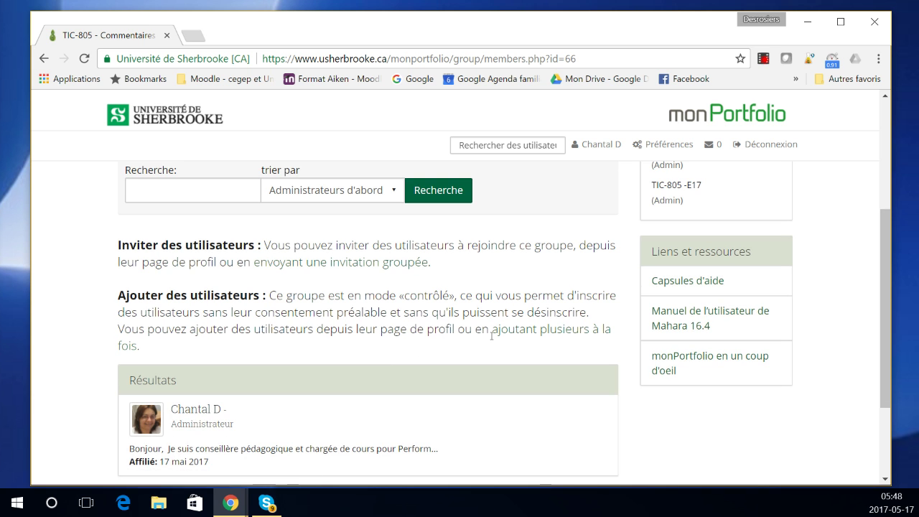
{"action": "left_click", "coordinate": [520, 331]}
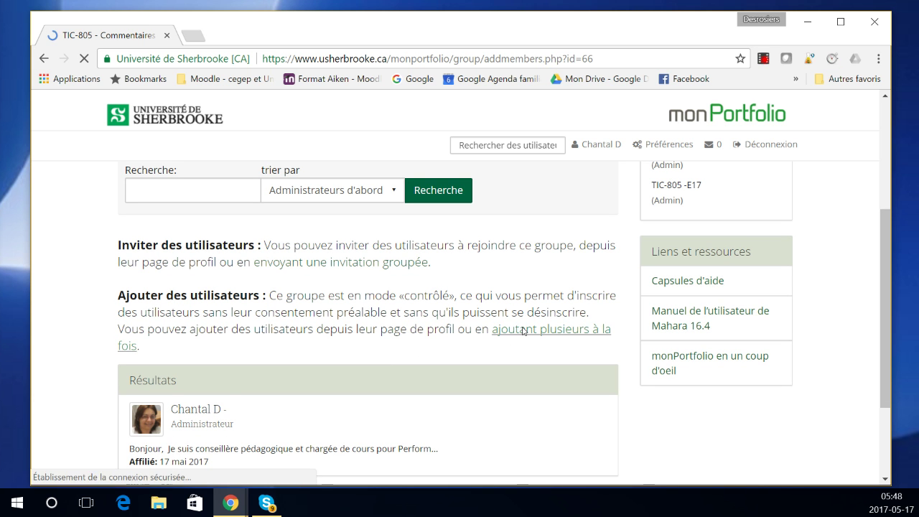
{"action": "scroll", "coordinate": [502, 323], "scroll_direction": "down", "scroll_amount": 2}
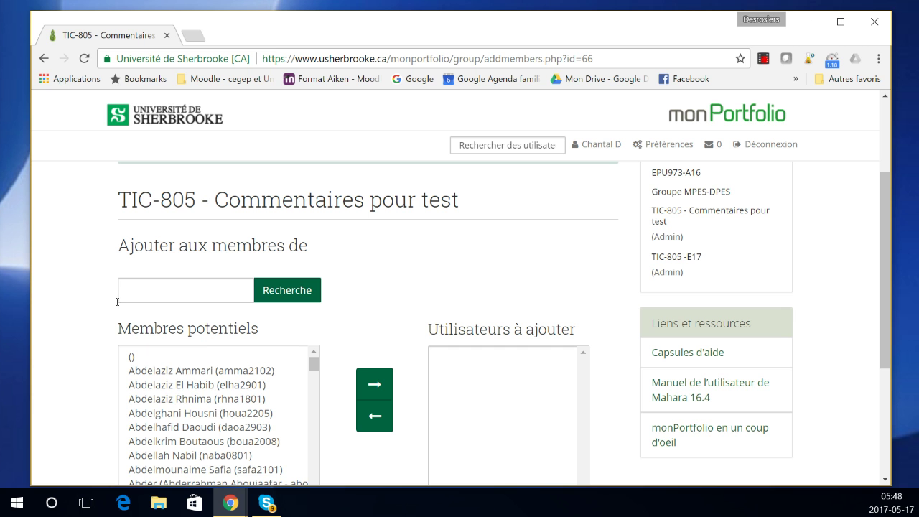
Step: Search the potential members by the person's first name, correcting the stray character in the search term
{"action": "scroll", "coordinate": [416, 309], "scroll_direction": "up", "scroll_amount": 2}
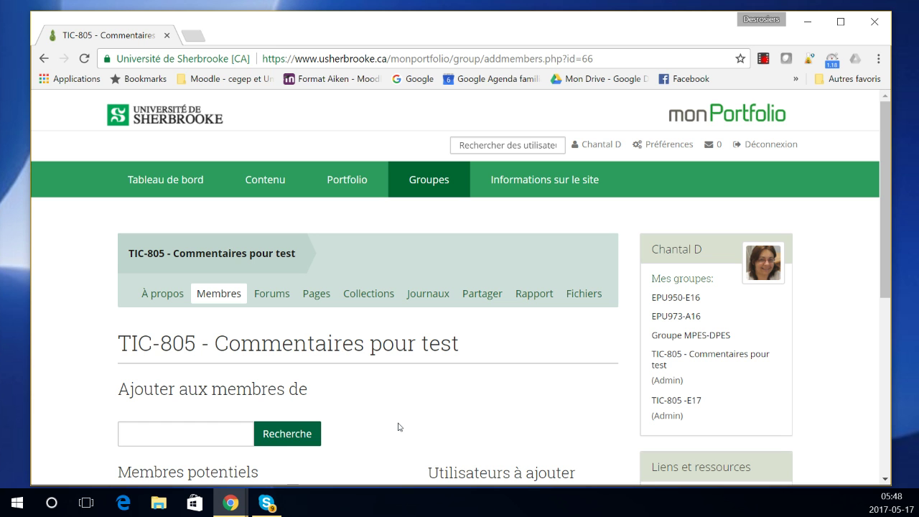
{"action": "scroll", "coordinate": [394, 423], "scroll_direction": "down", "scroll_amount": 2}
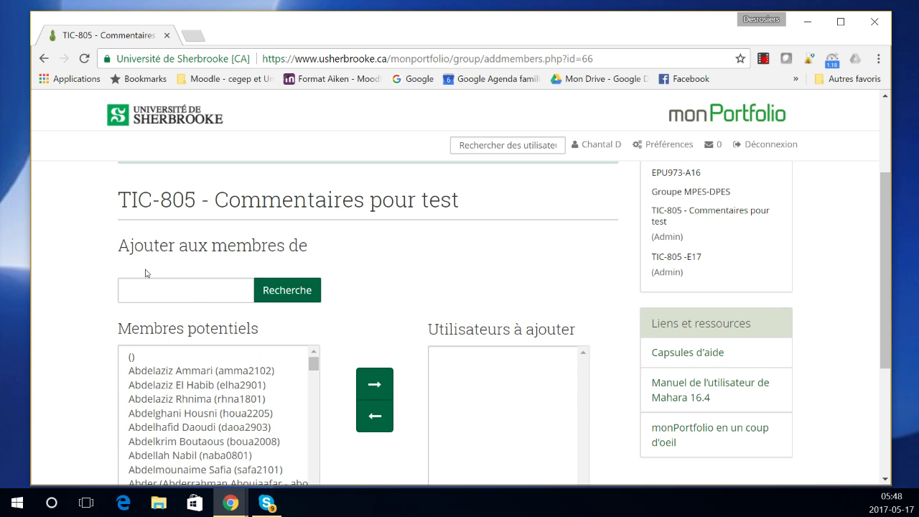
{"action": "left_click", "coordinate": [193, 298]}
{"action": "type", "text": "k"}
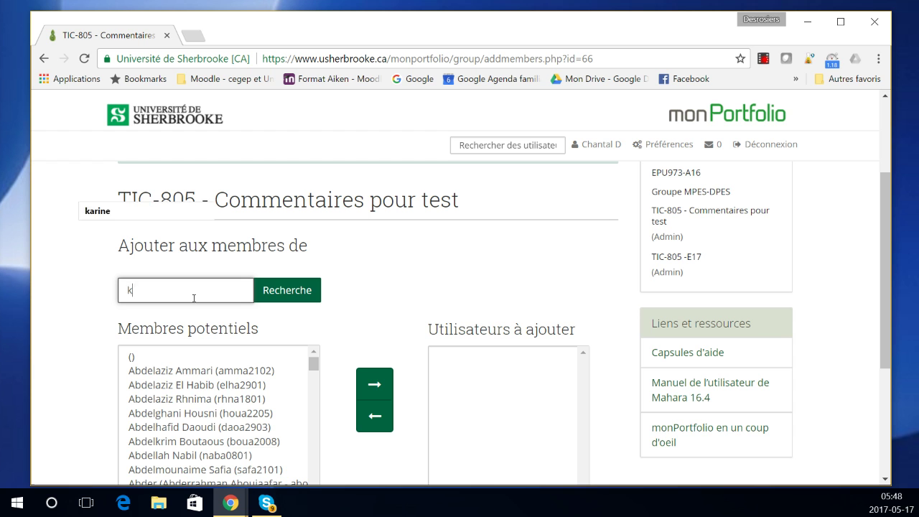
{"action": "type", "text": "arineà"}
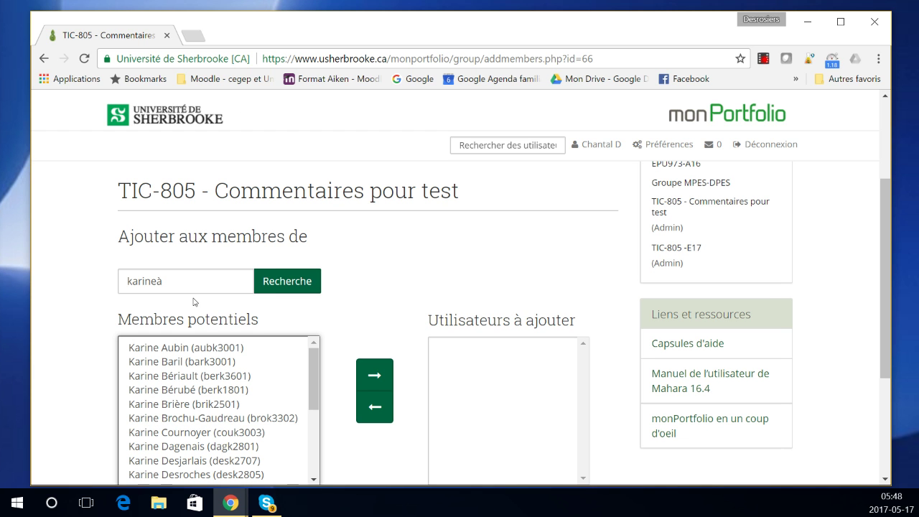
{"action": "left_click", "coordinate": [197, 284]}
{"action": "key", "text": "BackSpace"}
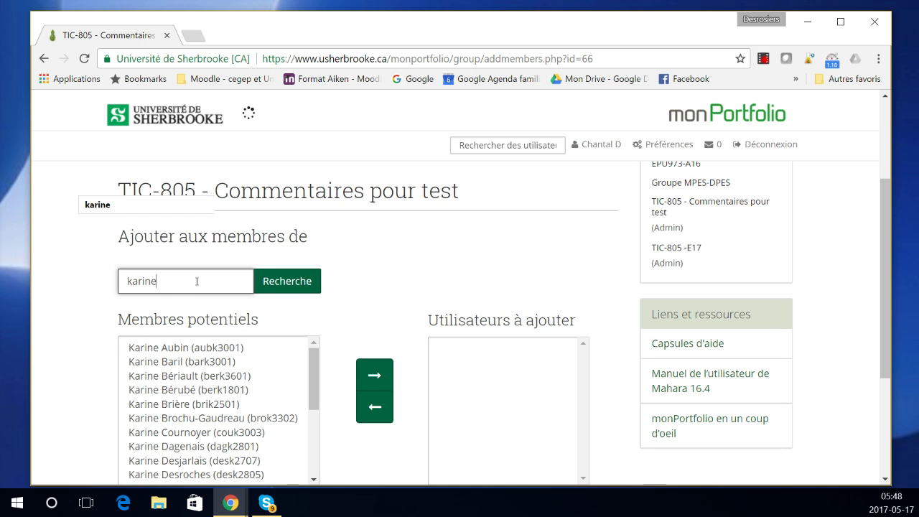
Step: Move one of the found people into the users to add, and take that person off the list again
{"action": "scroll", "coordinate": [235, 375], "scroll_direction": "down", "scroll_amount": 5}
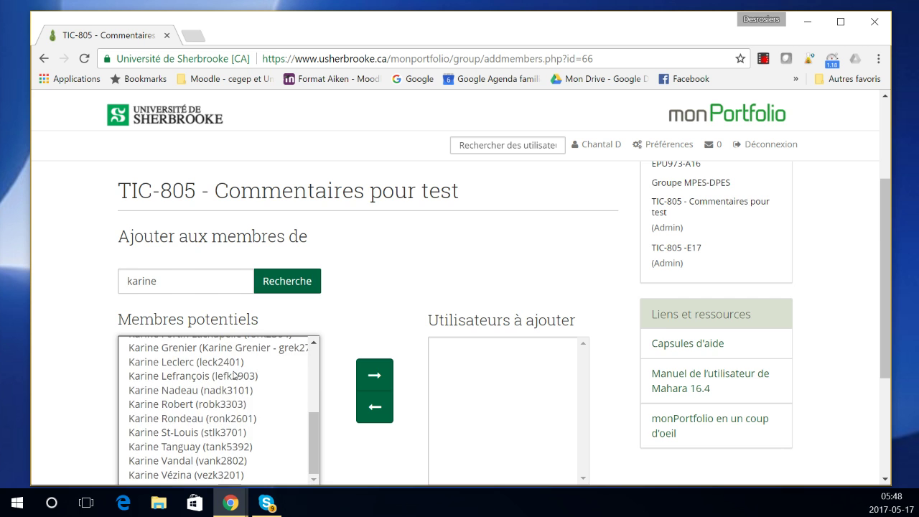
{"action": "scroll", "coordinate": [164, 289], "scroll_direction": "down", "scroll_amount": 2}
{"action": "left_click", "coordinate": [164, 289]}
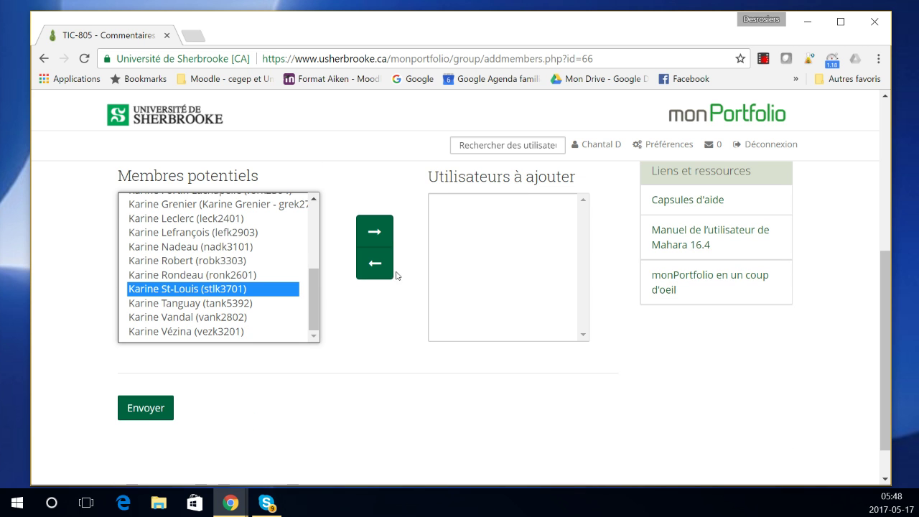
{"action": "left_click", "coordinate": [387, 250]}
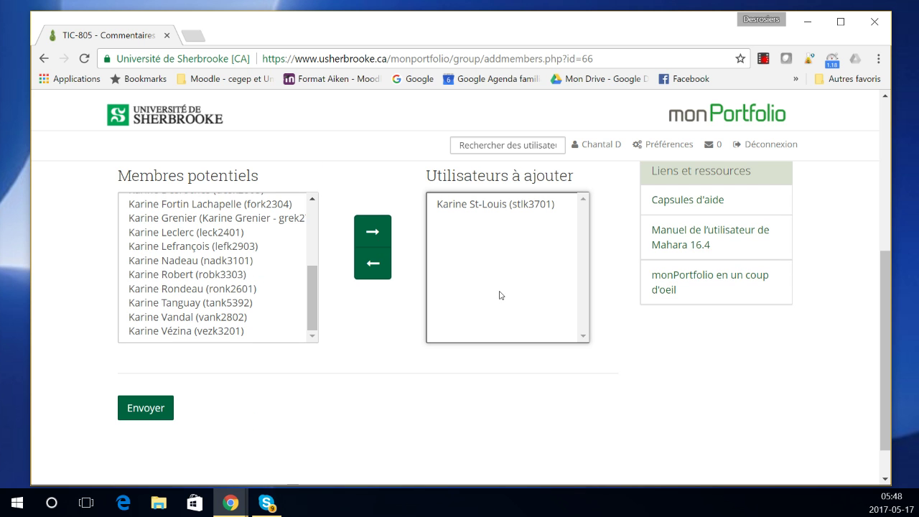
{"action": "left_click", "coordinate": [505, 207]}
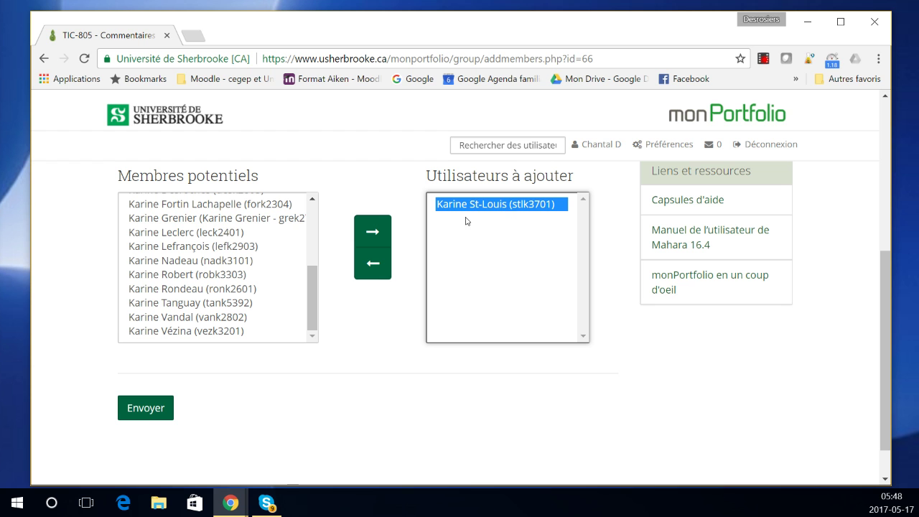
{"action": "left_click", "coordinate": [374, 267]}
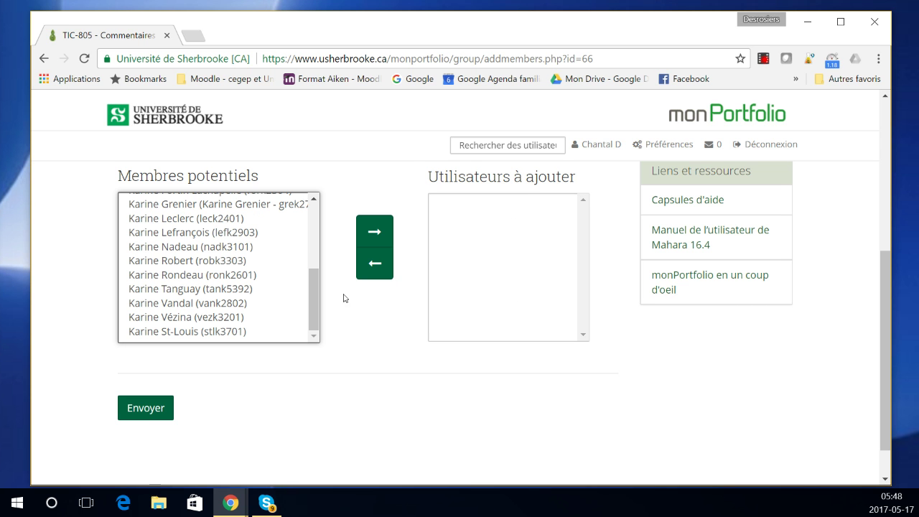
Step: Submit the form for adding members to the group
{"action": "left_click", "coordinate": [151, 409]}
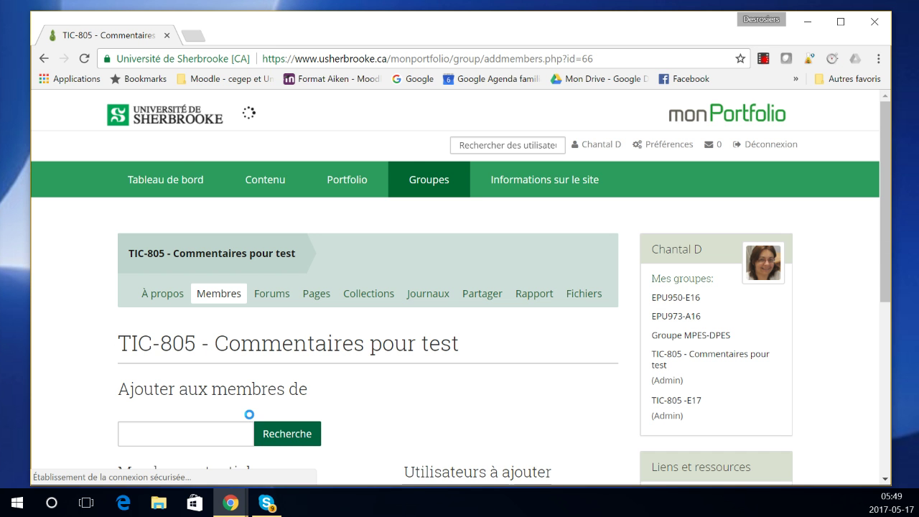
{"action": "scroll", "coordinate": [447, 412], "scroll_direction": "down", "scroll_amount": 2}
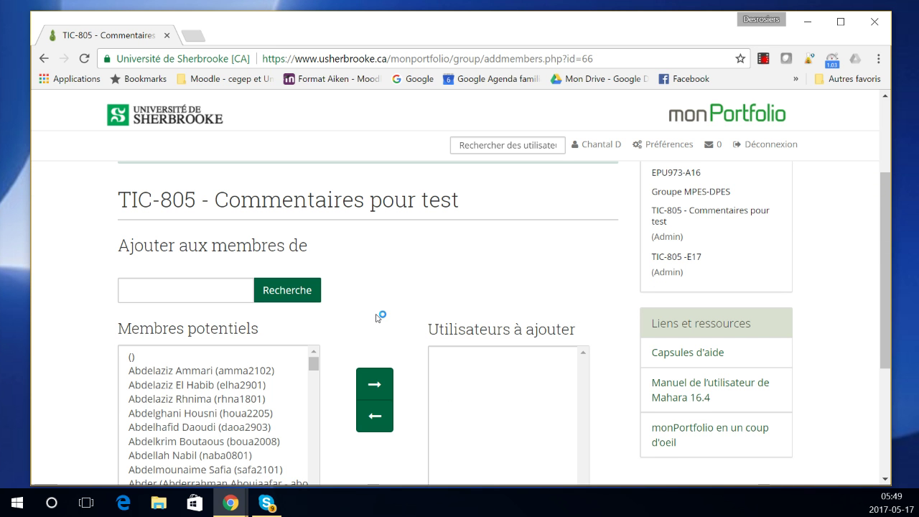
{"action": "scroll", "coordinate": [375, 318], "scroll_direction": "up", "scroll_amount": 1}
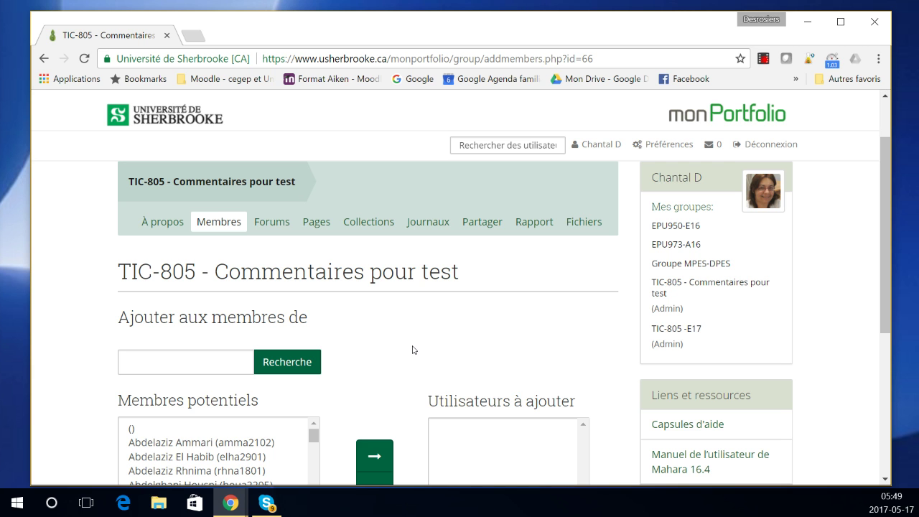
{"action": "scroll", "coordinate": [479, 359], "scroll_direction": "up", "scroll_amount": 1}
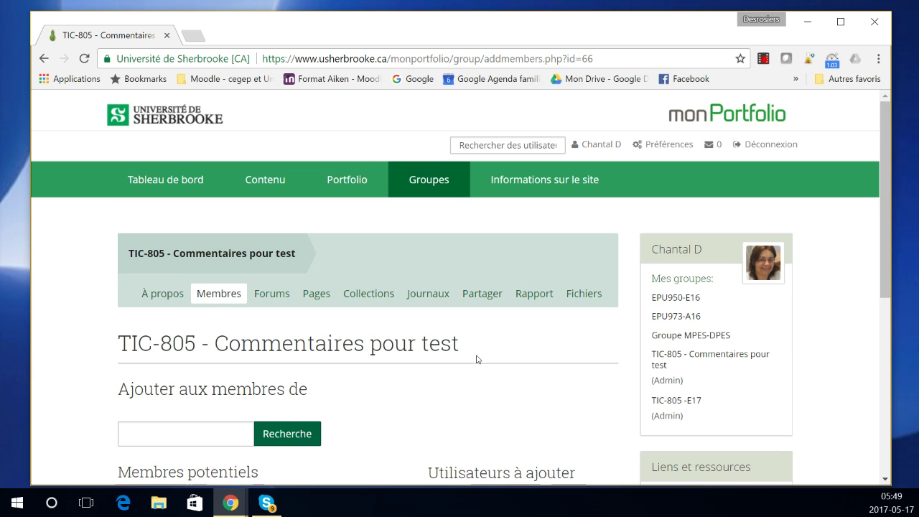
Step: Log out of the monPortfolio account
{"action": "left_click", "coordinate": [761, 144]}
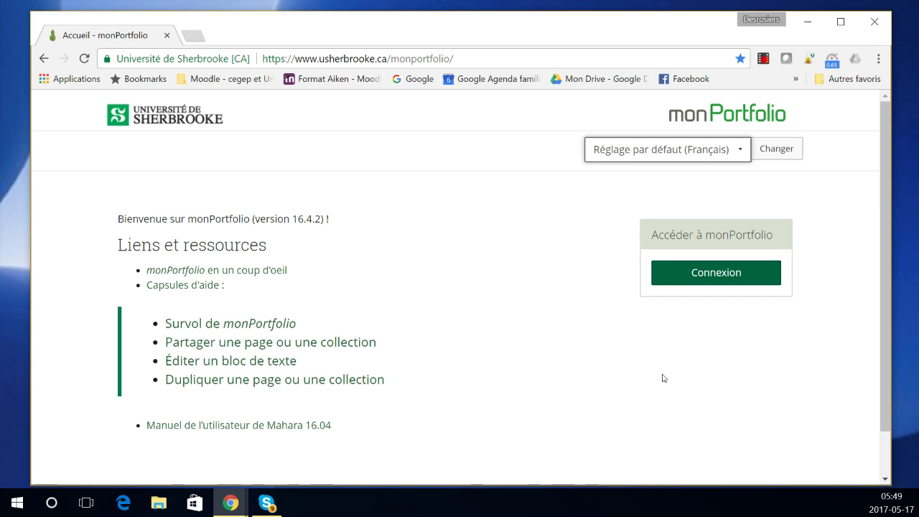
{"action": "left_click", "coordinate": [659, 364]}
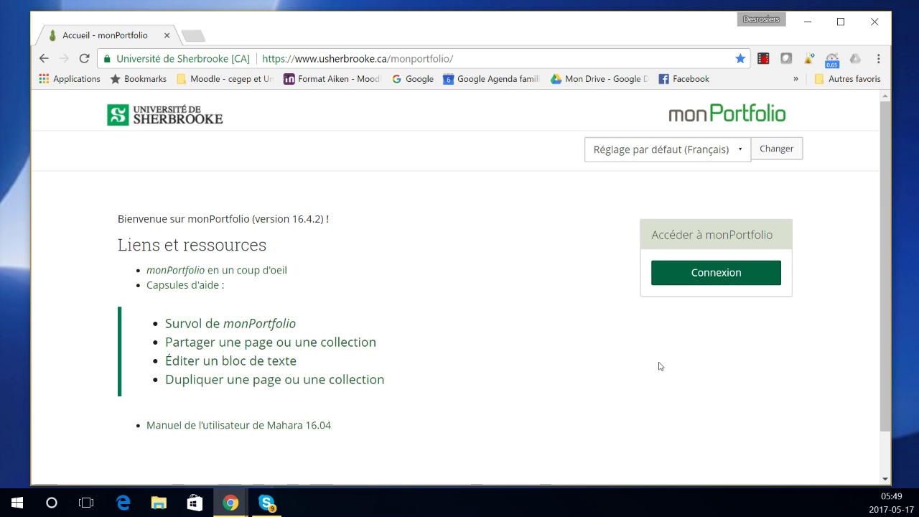
{"action": "left_click", "coordinate": [764, 58]}
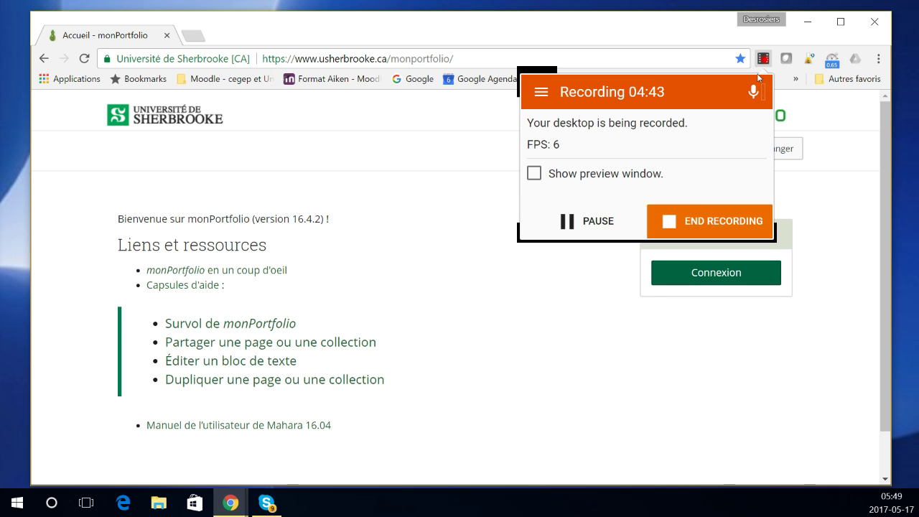
{"action": "left_click", "coordinate": [694, 228]}
{"action": "left_click", "coordinate": [703, 224]}
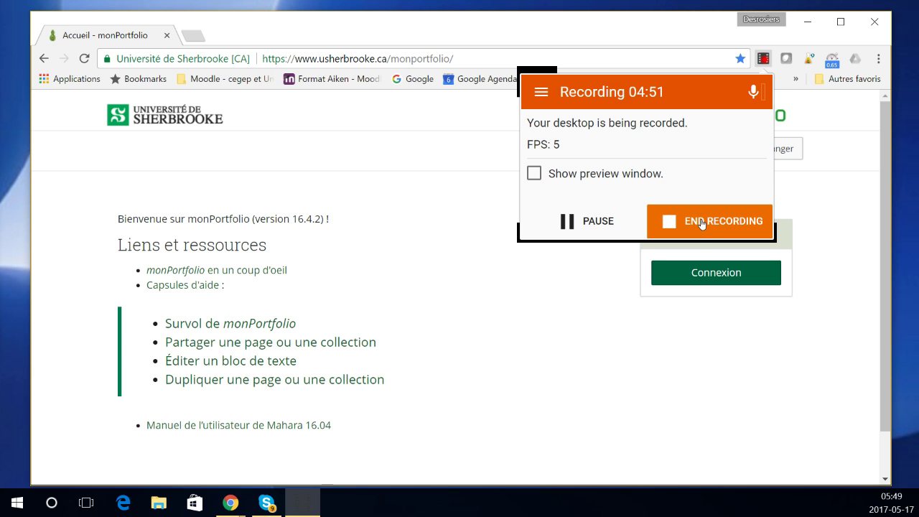